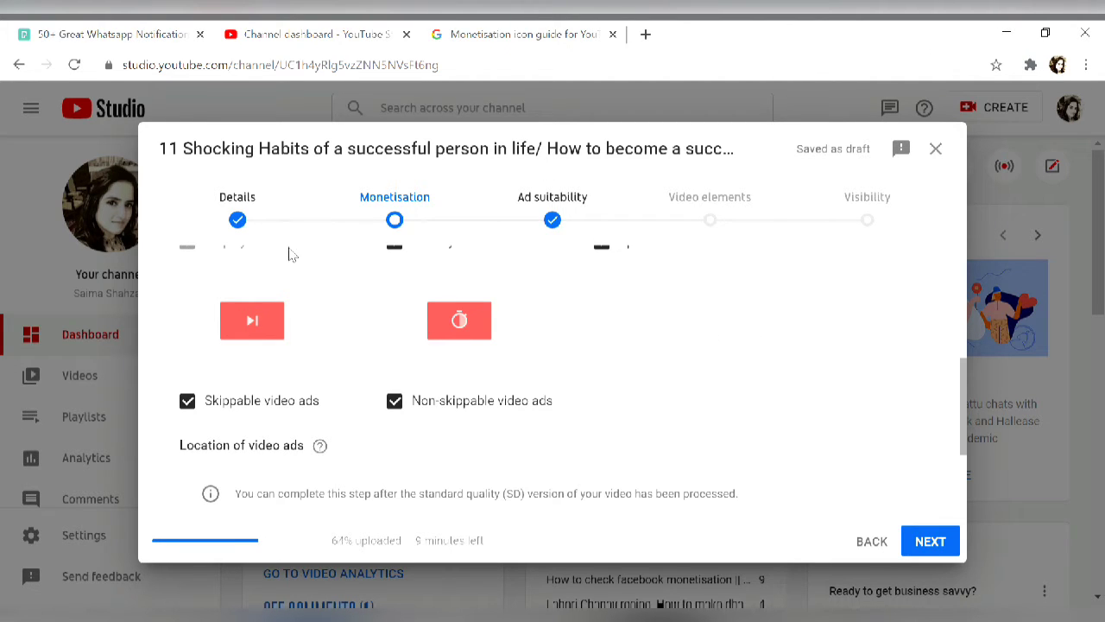
Look over the video's Details form, then return to the Monetisation step with monetisation On.
{"action": "left_click", "coordinate": [237, 221]}
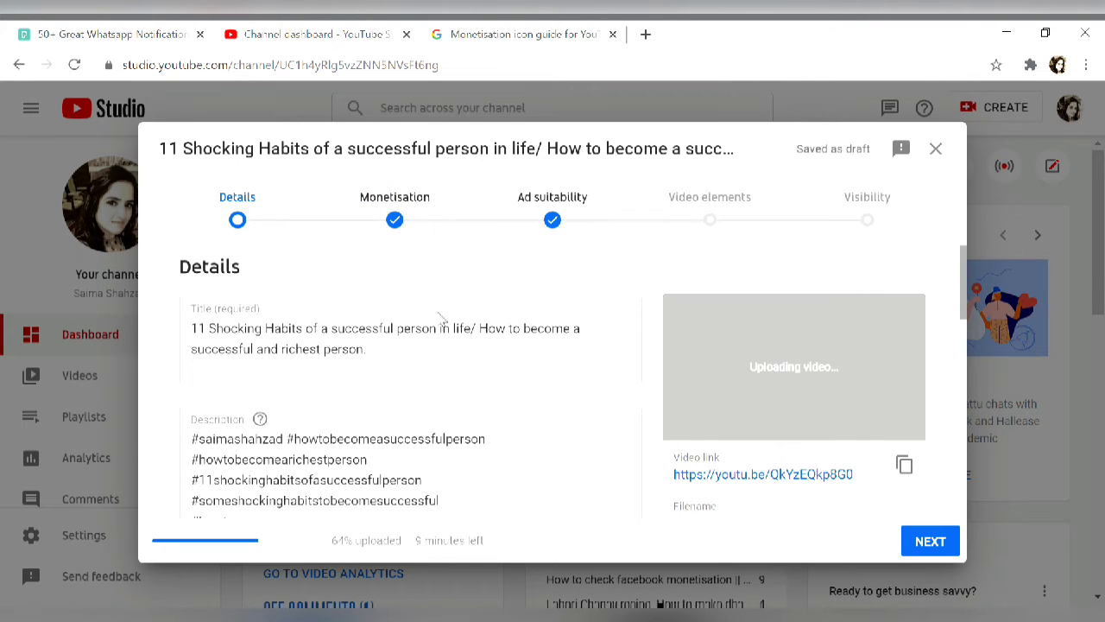
{"action": "scroll", "coordinate": [469, 358], "scroll_direction": "down", "scroll_amount": 2}
{"action": "scroll", "coordinate": [469, 357], "scroll_direction": "down", "scroll_amount": 2}
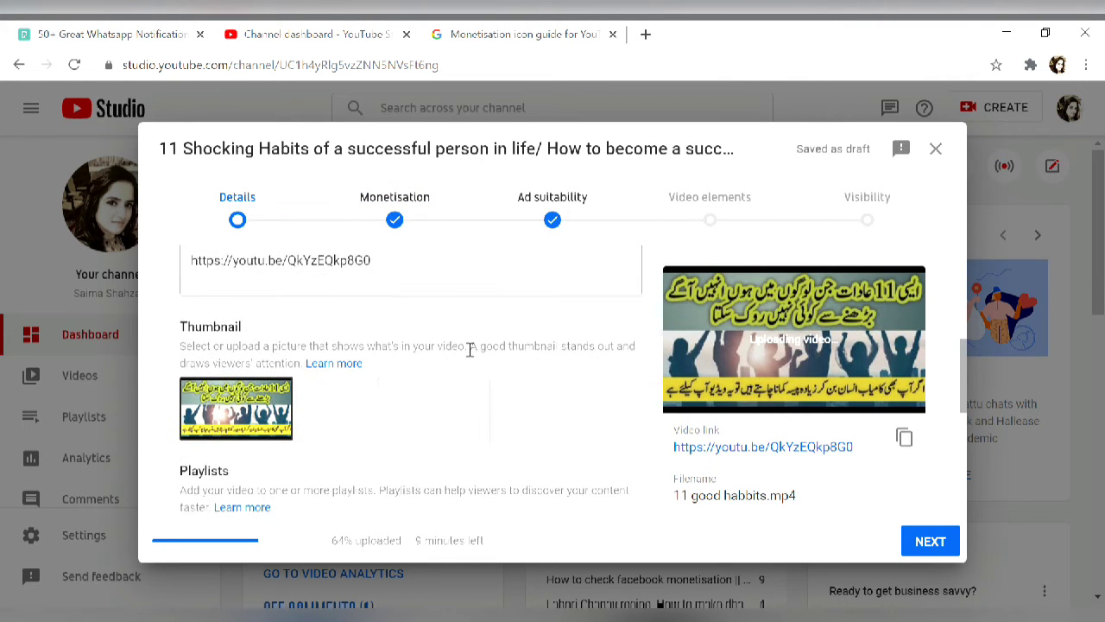
{"action": "left_click", "coordinate": [404, 228]}
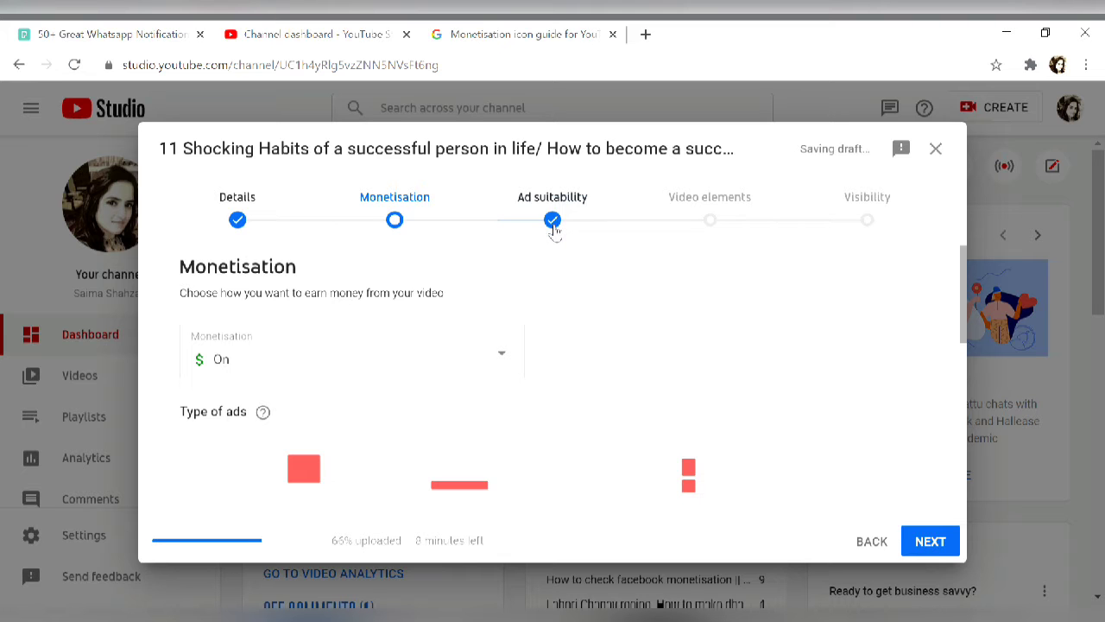
{"action": "left_click", "coordinate": [553, 222]}
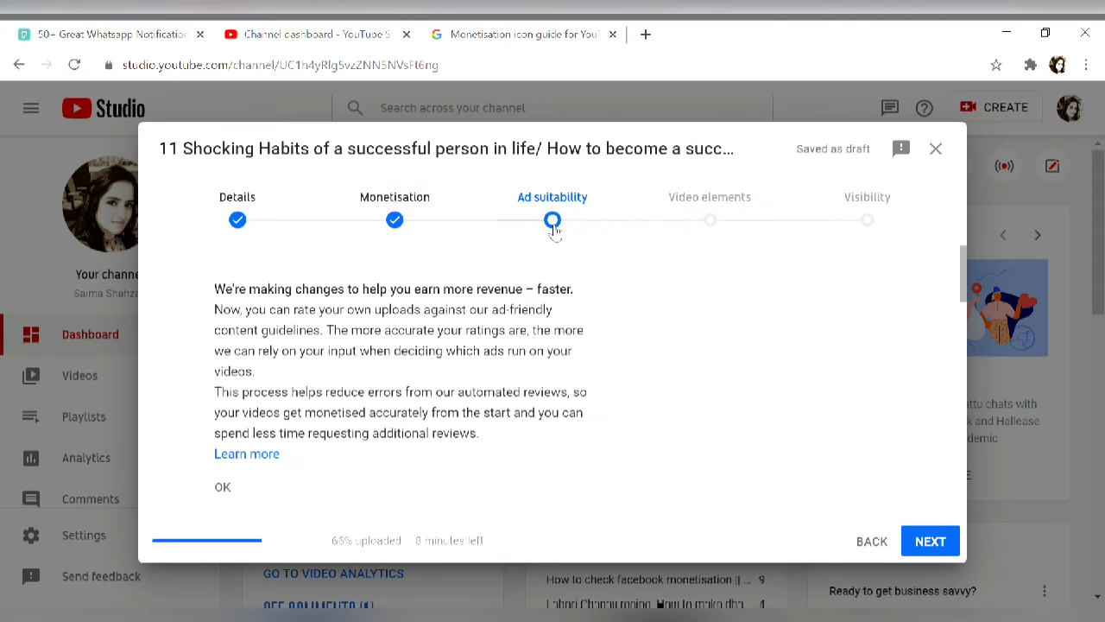
{"action": "scroll", "coordinate": [455, 276], "scroll_direction": "down", "scroll_amount": 1}
{"action": "scroll", "coordinate": [455, 276], "scroll_direction": "down", "scroll_amount": 1}
{"action": "scroll", "coordinate": [451, 276], "scroll_direction": "up", "scroll_amount": 2}
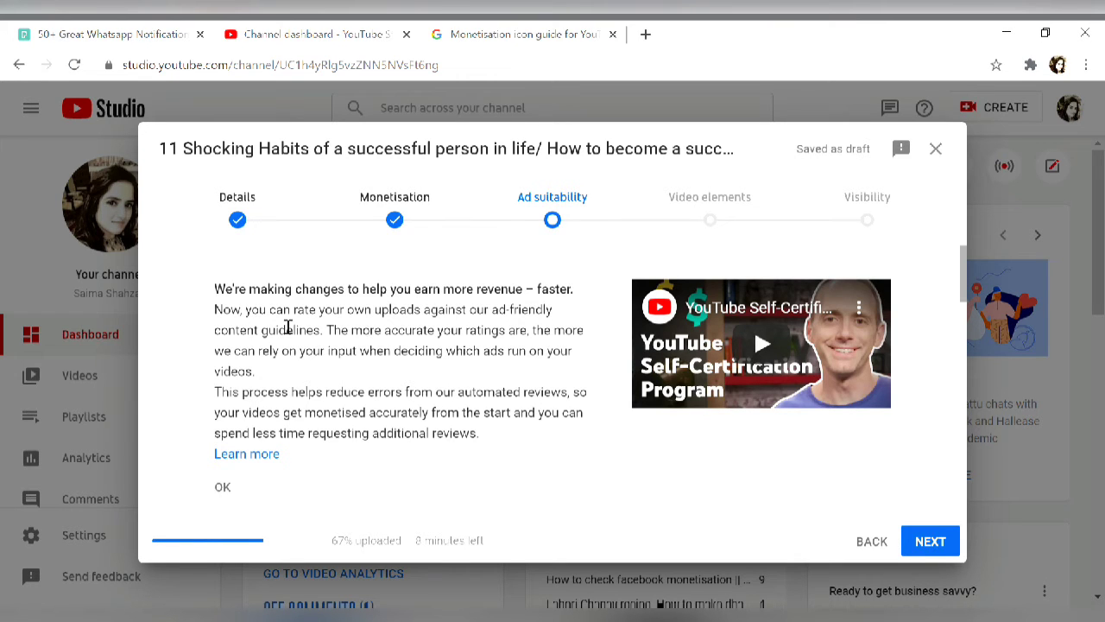
{"action": "mouse_move", "coordinate": [214, 318]}
{"action": "left_mouse_down"}
{"action": "mouse_move", "coordinate": [603, 361]}
{"action": "mouse_move", "coordinate": [631, 444]}
{"action": "left_mouse_up"}
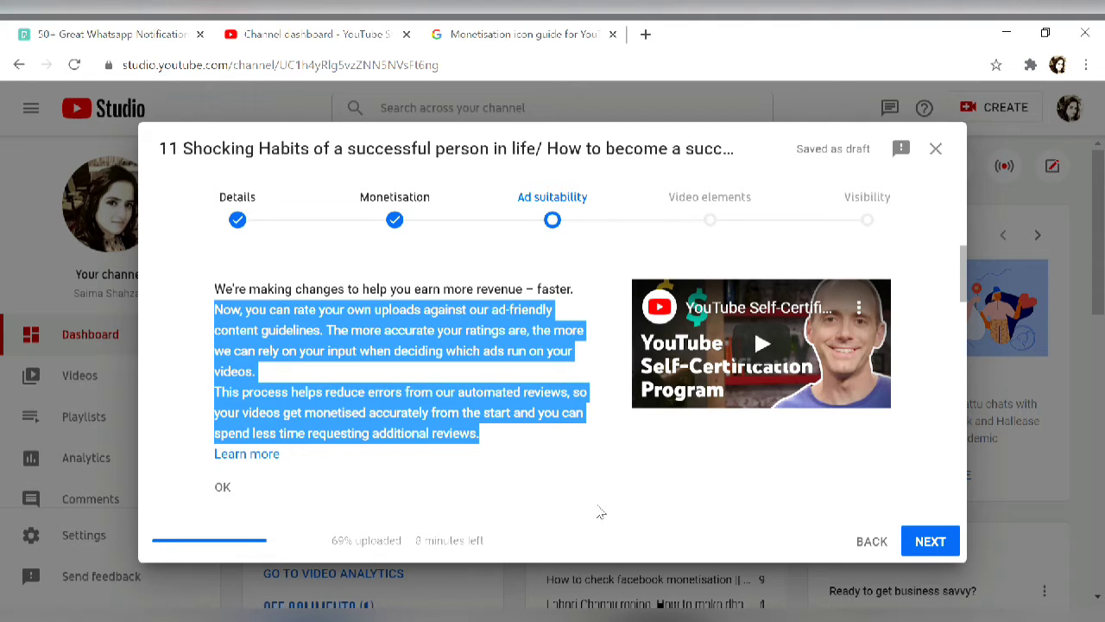
{"action": "scroll", "coordinate": [603, 483], "scroll_direction": "down", "scroll_amount": 1}
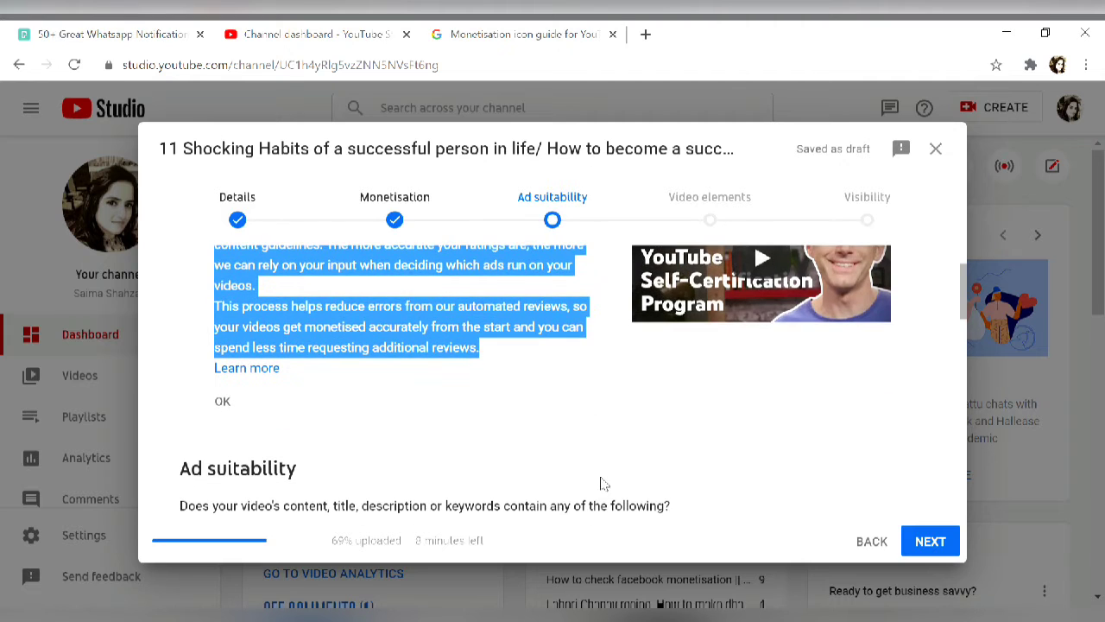
{"action": "left_click", "coordinate": [600, 464]}
{"action": "scroll", "coordinate": [600, 464], "scroll_direction": "down", "scroll_amount": 1}
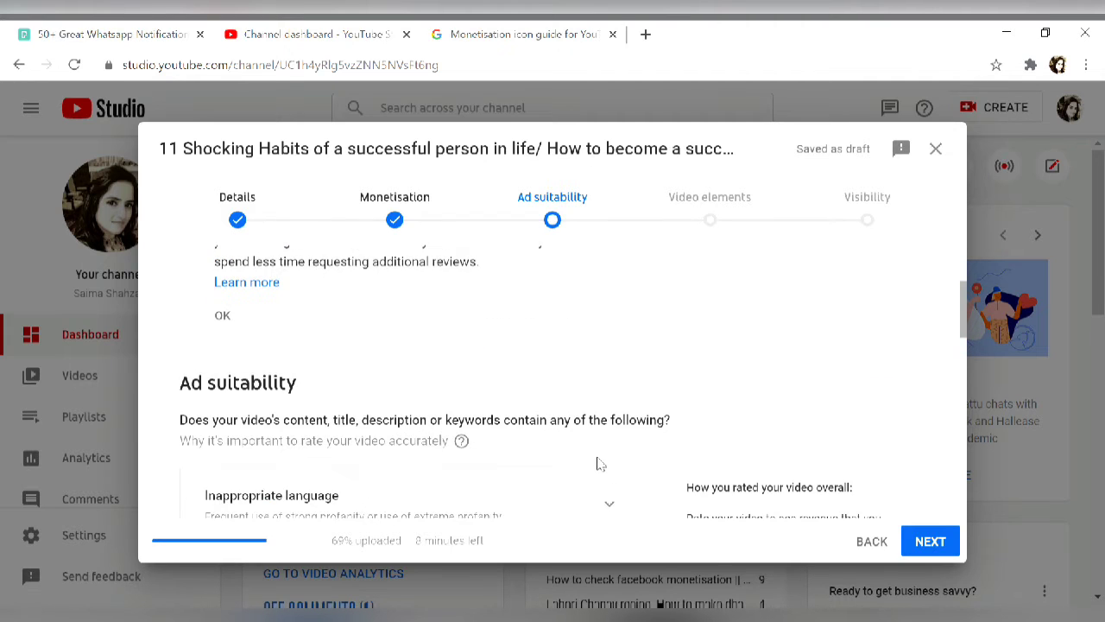
Highlight the Ad suitability rating question about the video's content, then deselect it.
{"action": "scroll", "coordinate": [600, 464], "scroll_direction": "down", "scroll_amount": 1}
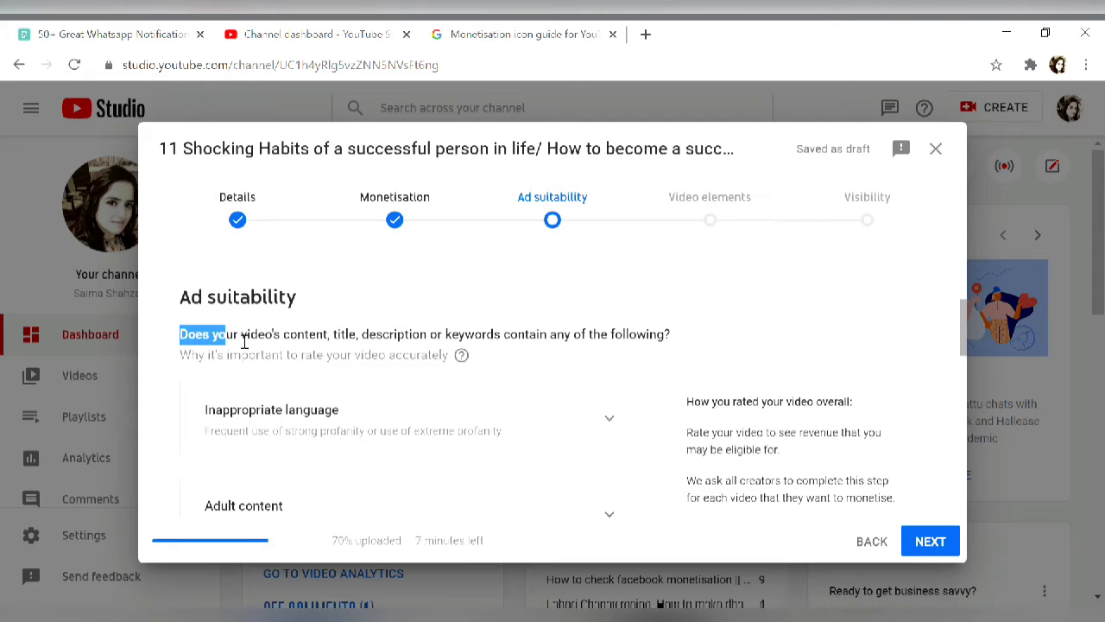
{"action": "left_click_drag", "start_coordinate": [180, 338], "coordinate": [674, 336]}
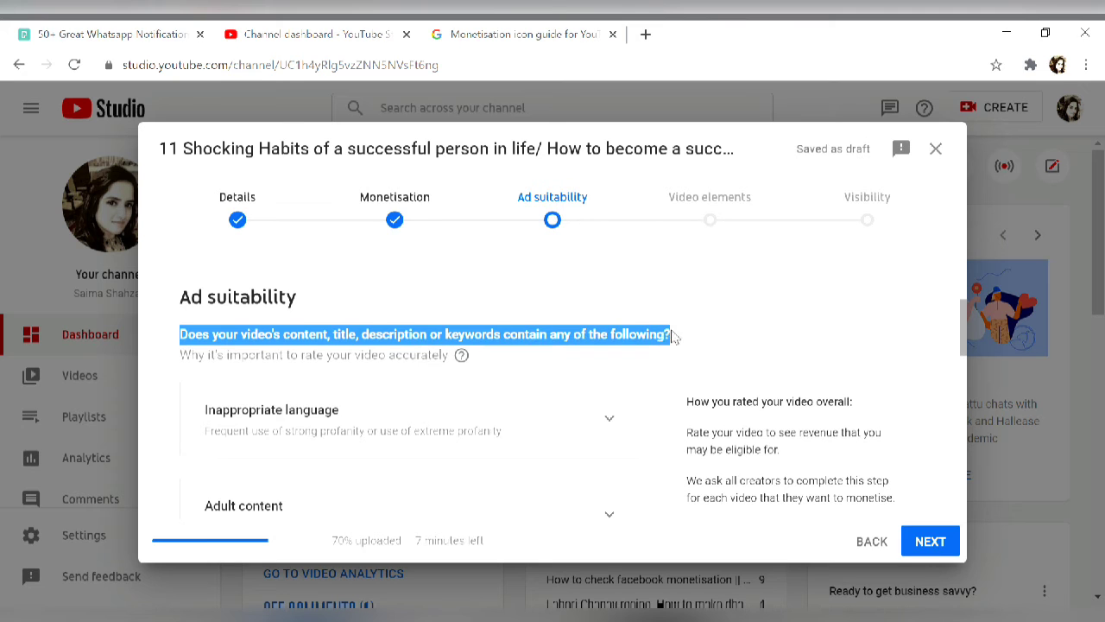
{"action": "left_click", "coordinate": [496, 376]}
{"action": "scroll", "coordinate": [498, 375], "scroll_direction": "down", "scroll_amount": 1}
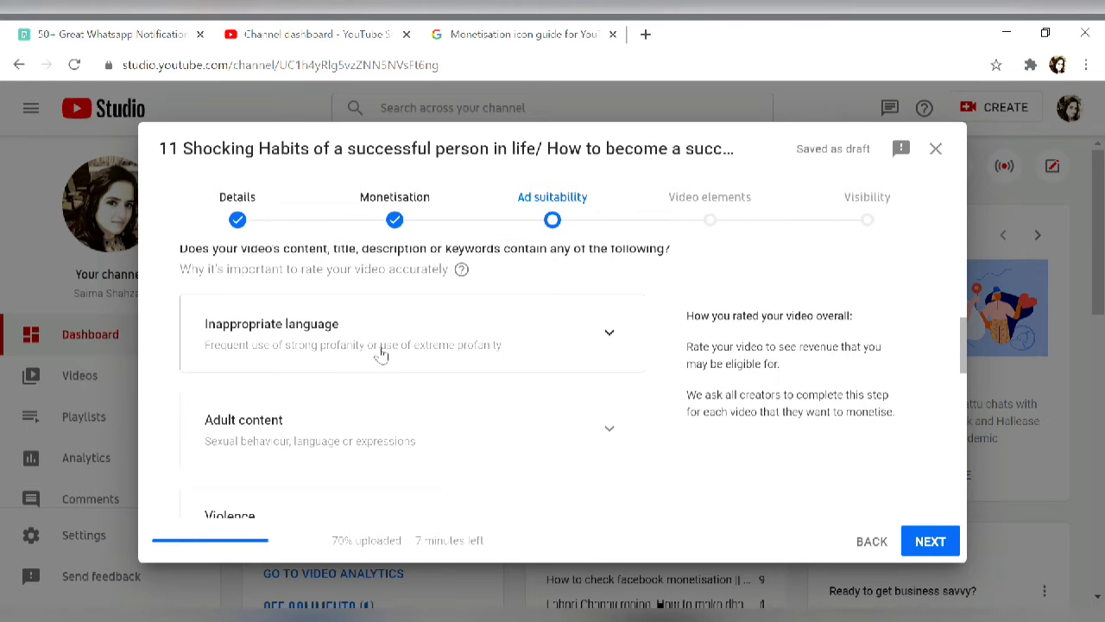
Expand Inappropriate language and review its three profanity levels, leaving all unchosen.
{"action": "left_click", "coordinate": [611, 334]}
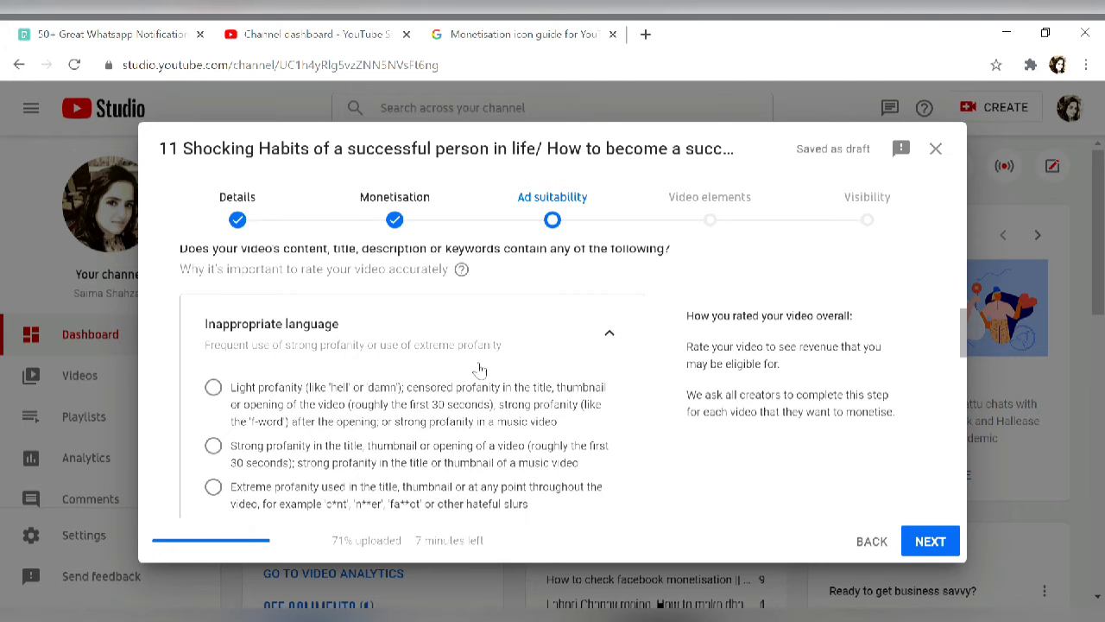
{"action": "scroll", "coordinate": [475, 371], "scroll_direction": "down", "scroll_amount": 1}
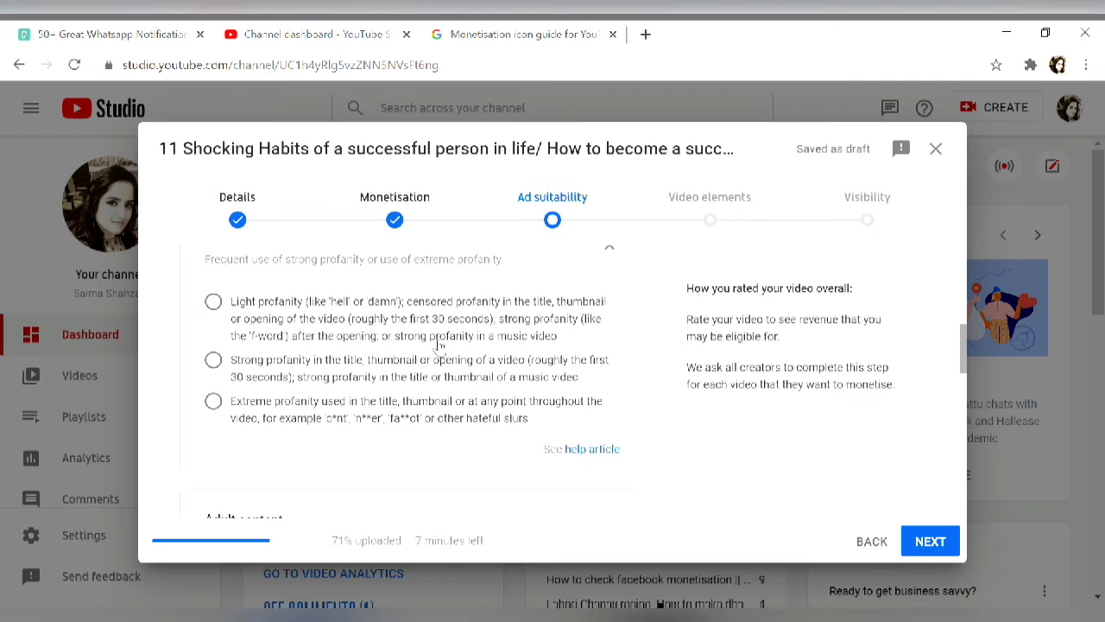
{"action": "scroll", "coordinate": [438, 344], "scroll_direction": "up", "scroll_amount": 1}
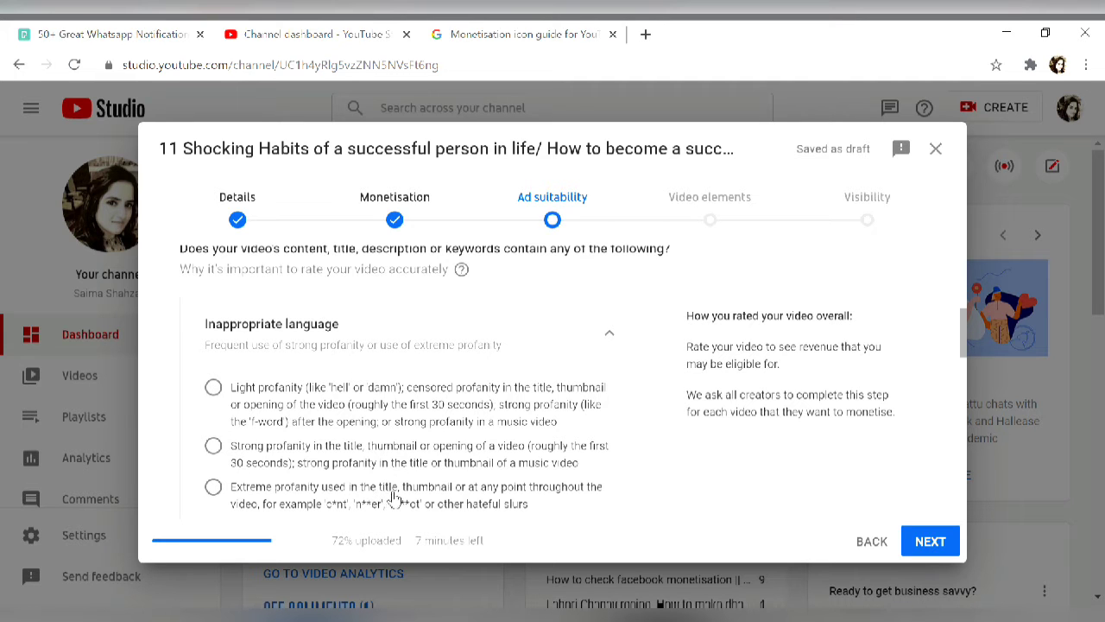
{"action": "scroll", "coordinate": [518, 489], "scroll_direction": "down", "scroll_amount": 1}
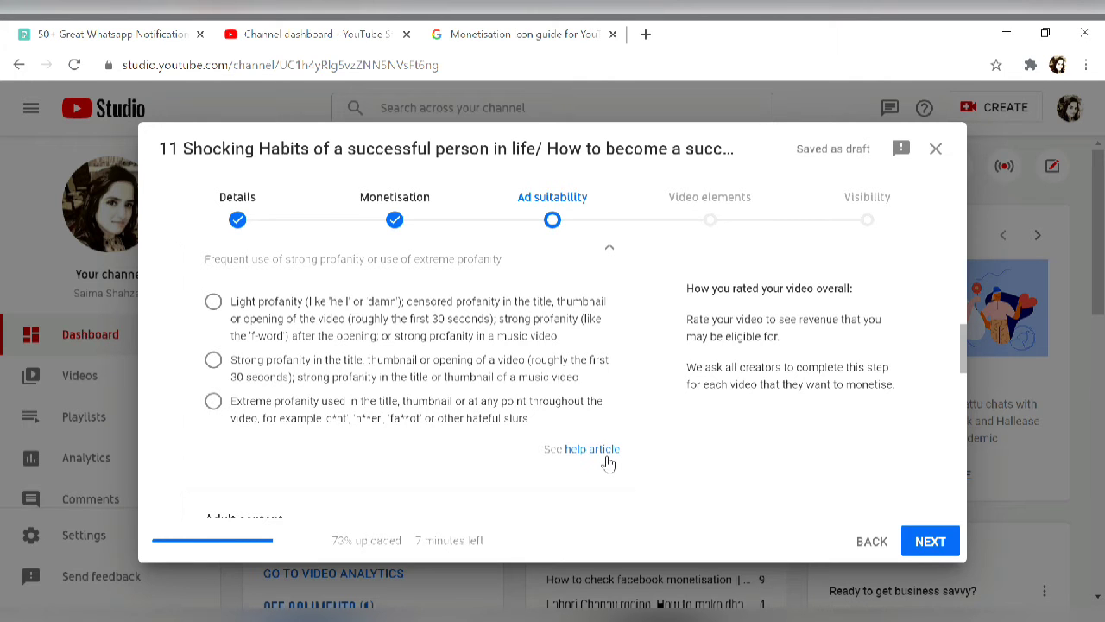
{"action": "scroll", "coordinate": [609, 464], "scroll_direction": "down", "scroll_amount": 1}
{"action": "scroll", "coordinate": [609, 464], "scroll_direction": "down", "scroll_amount": 1}
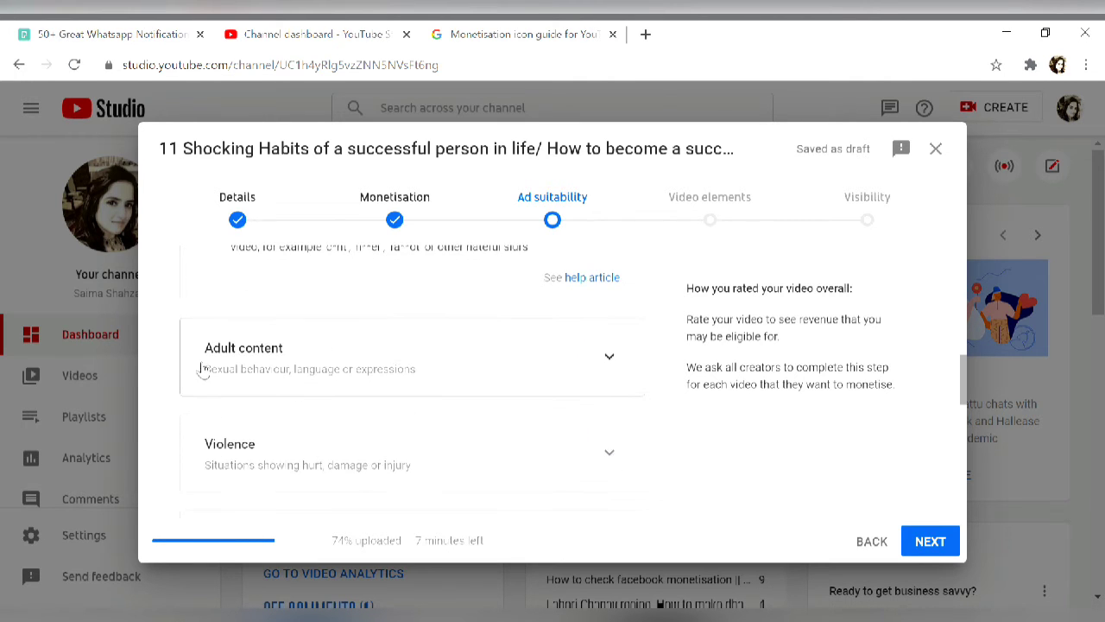
{"action": "left_click", "coordinate": [603, 363]}
{"action": "scroll", "coordinate": [609, 354], "scroll_direction": "down", "scroll_amount": 1}
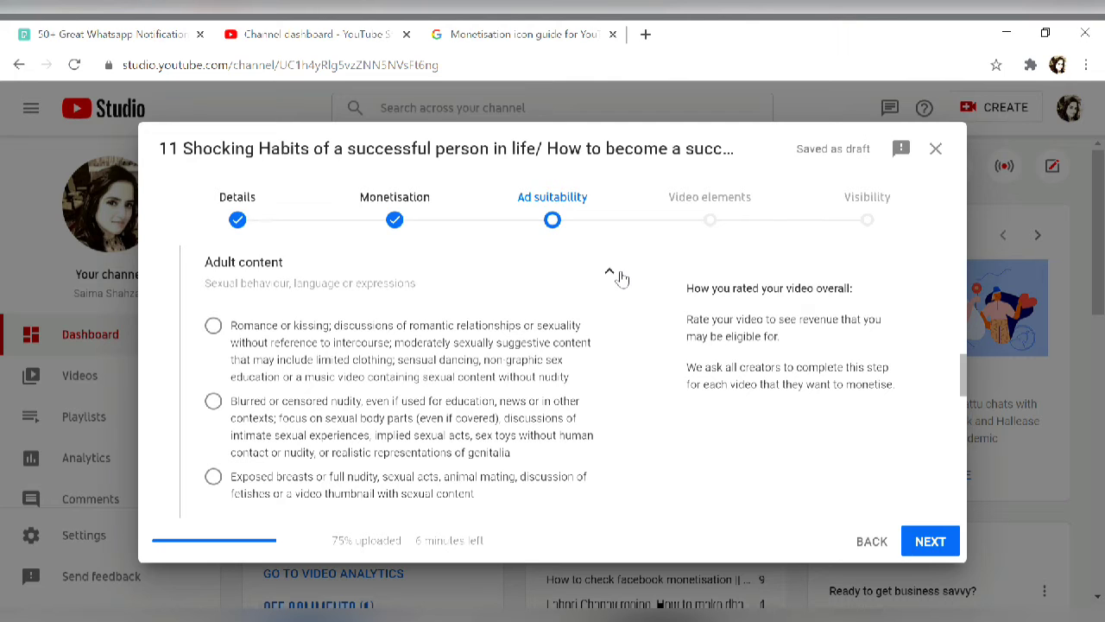
{"action": "left_click", "coordinate": [615, 274]}
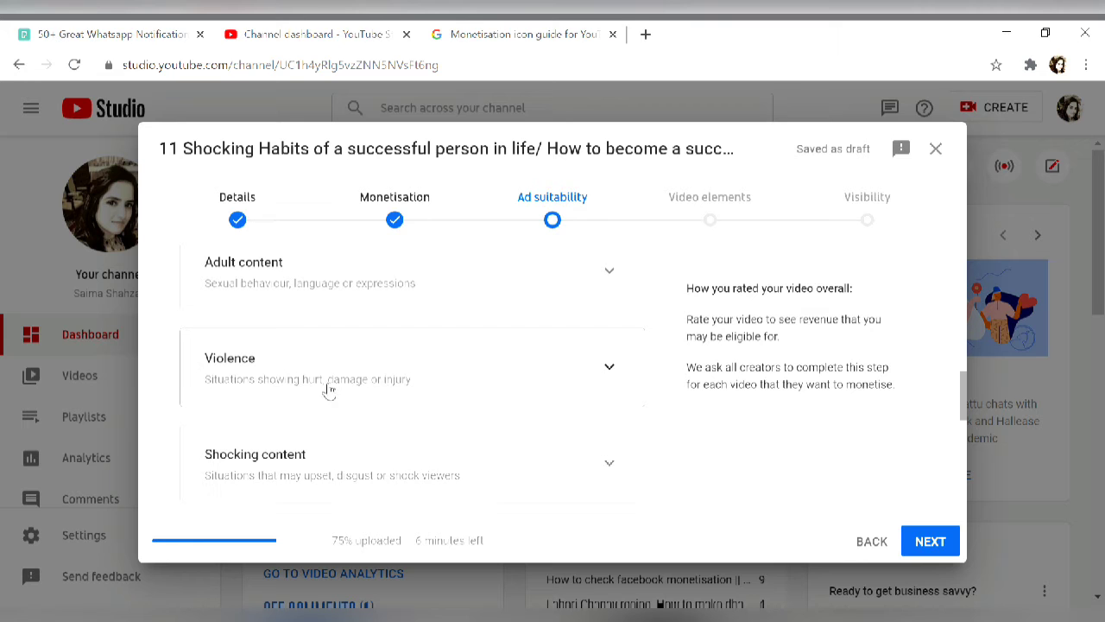
{"action": "left_click", "coordinate": [609, 366]}
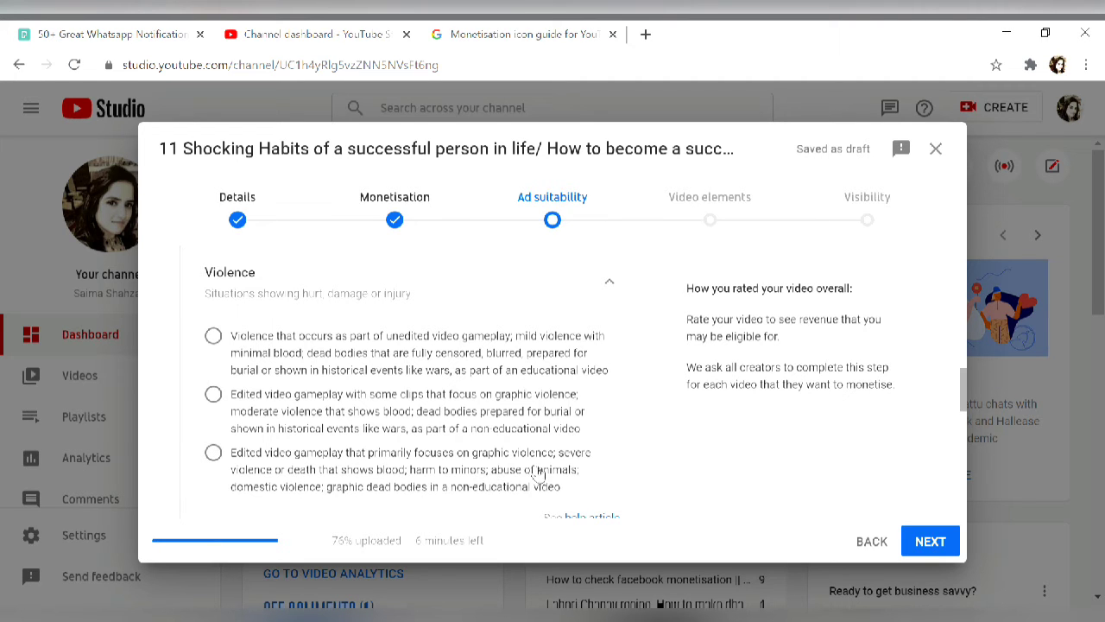
{"action": "left_click", "coordinate": [614, 288]}
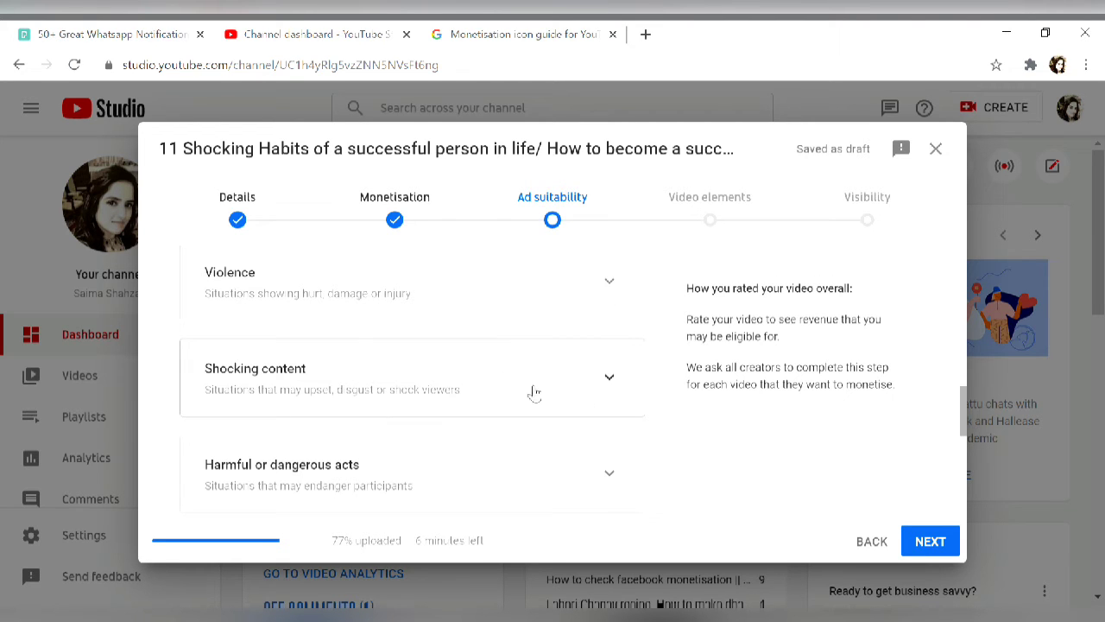
{"action": "left_click", "coordinate": [619, 383]}
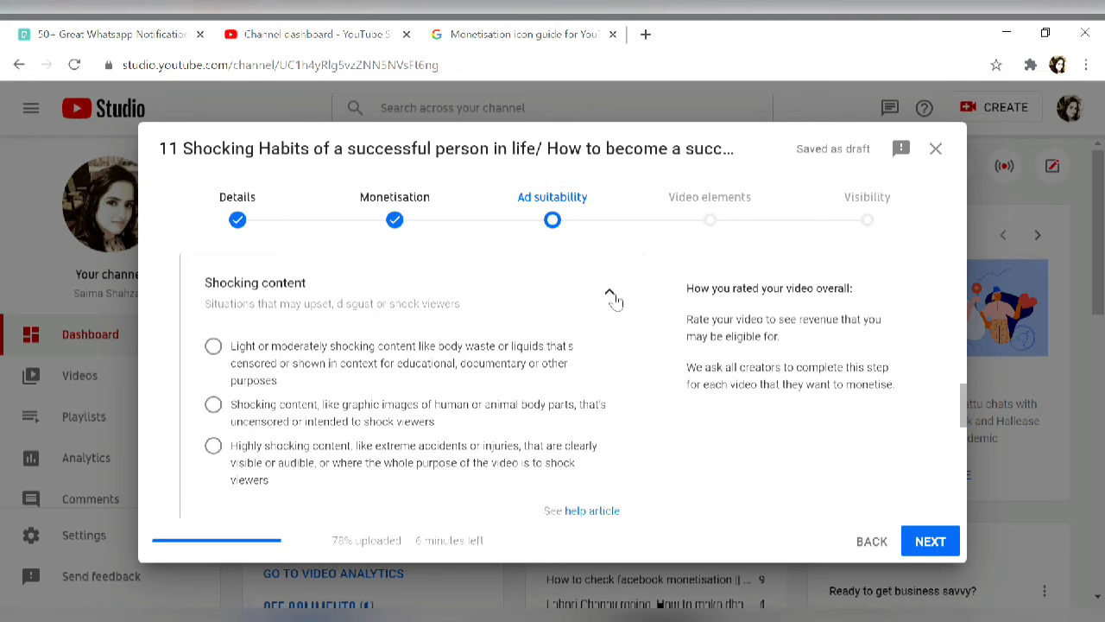
{"action": "left_click", "coordinate": [609, 296]}
{"action": "scroll", "coordinate": [540, 358], "scroll_direction": "down", "scroll_amount": 1}
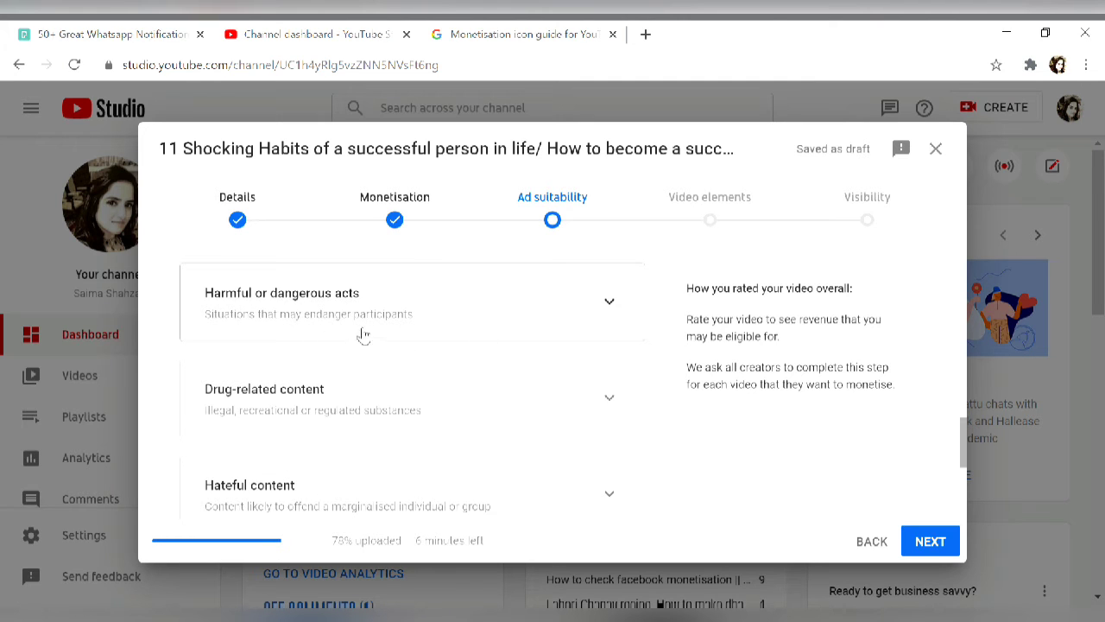
Preview and collapse the Harmful or dangerous acts and Hateful content rating options.
{"action": "left_click", "coordinate": [611, 304]}
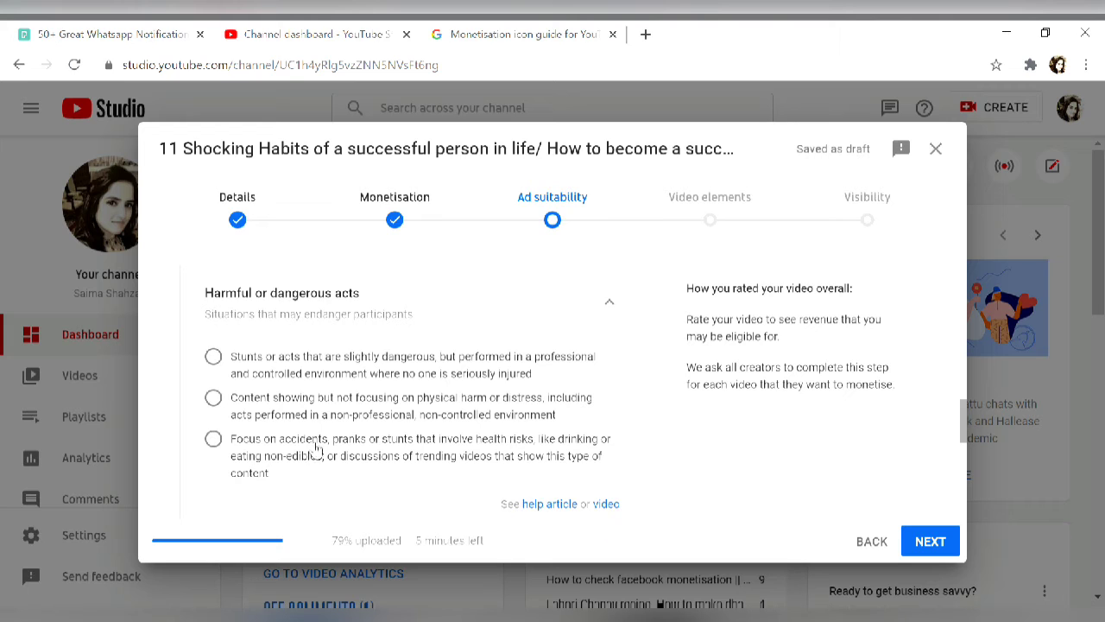
{"action": "left_click", "coordinate": [611, 306]}
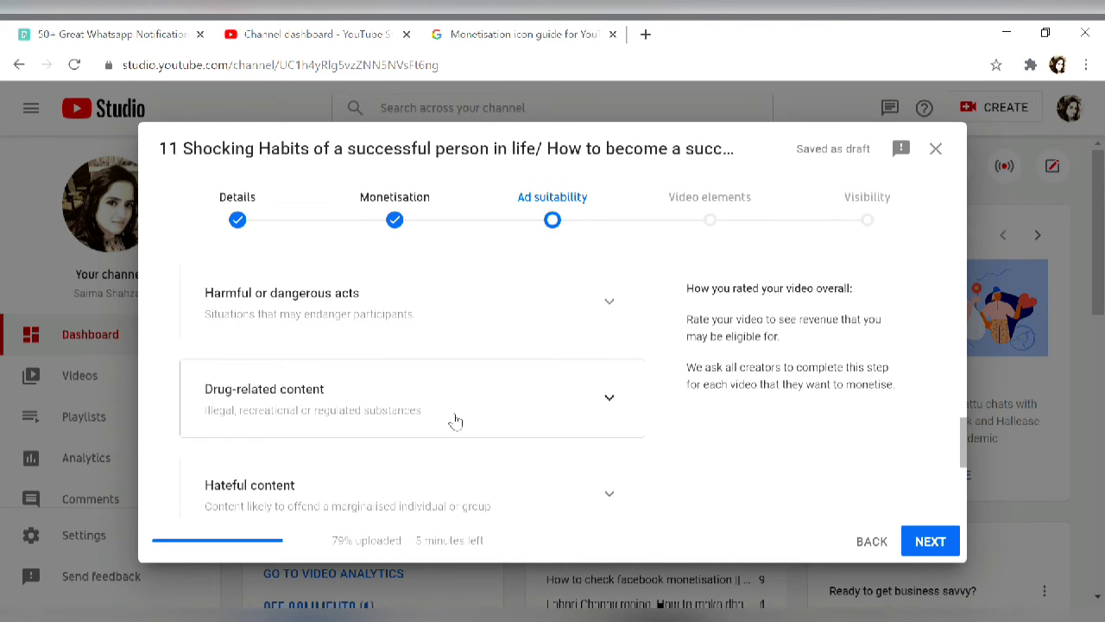
{"action": "scroll", "coordinate": [450, 421], "scroll_direction": "down", "scroll_amount": 1}
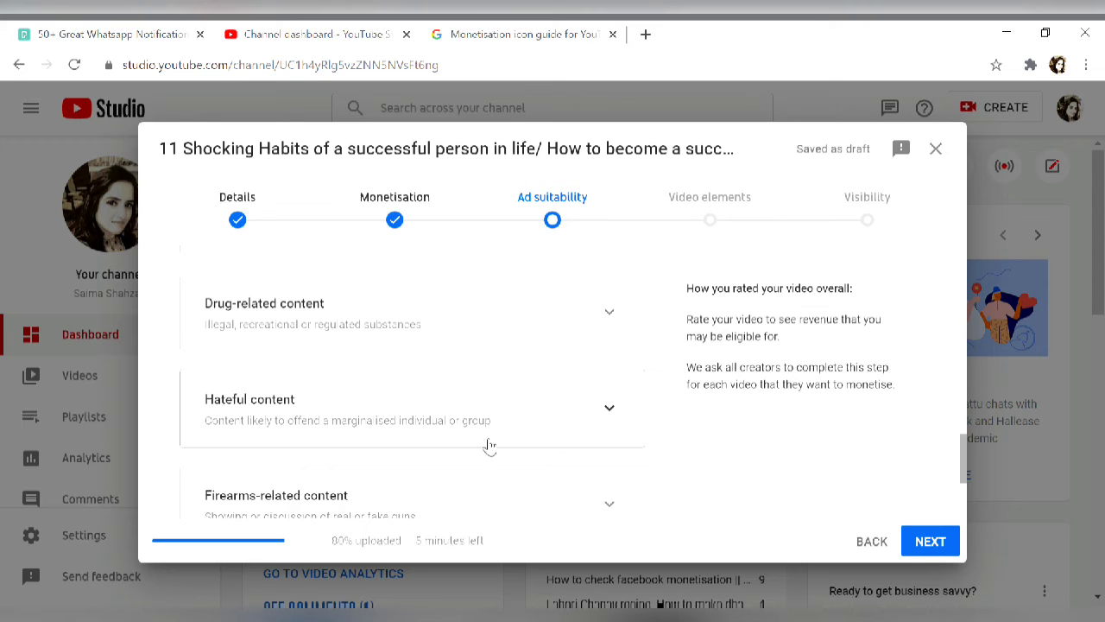
{"action": "scroll", "coordinate": [488, 445], "scroll_direction": "down", "scroll_amount": 1}
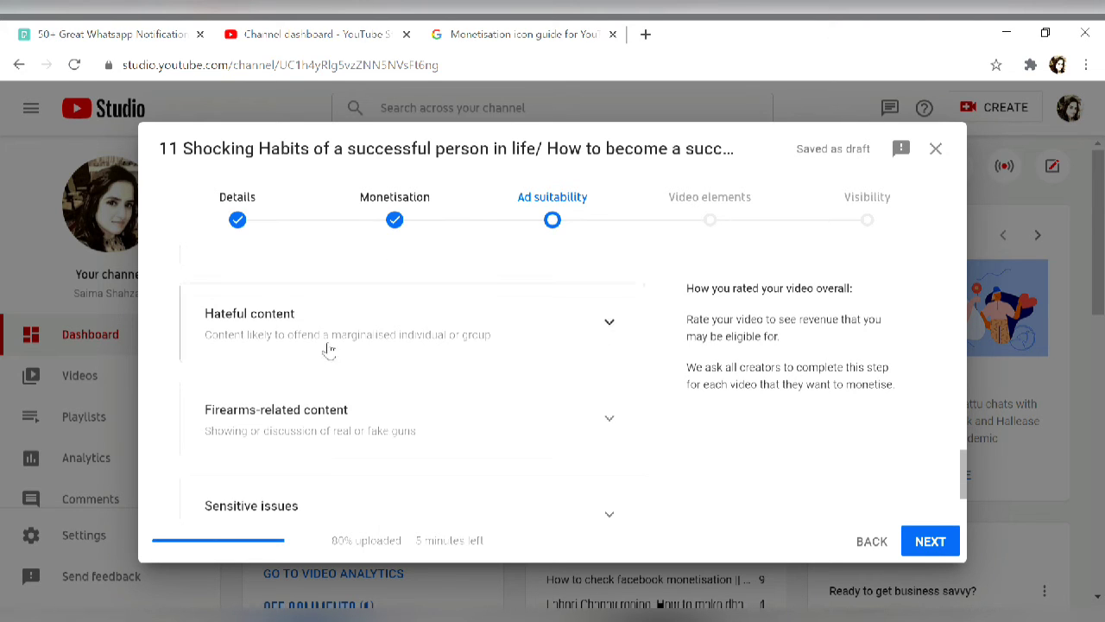
{"action": "left_click", "coordinate": [608, 324]}
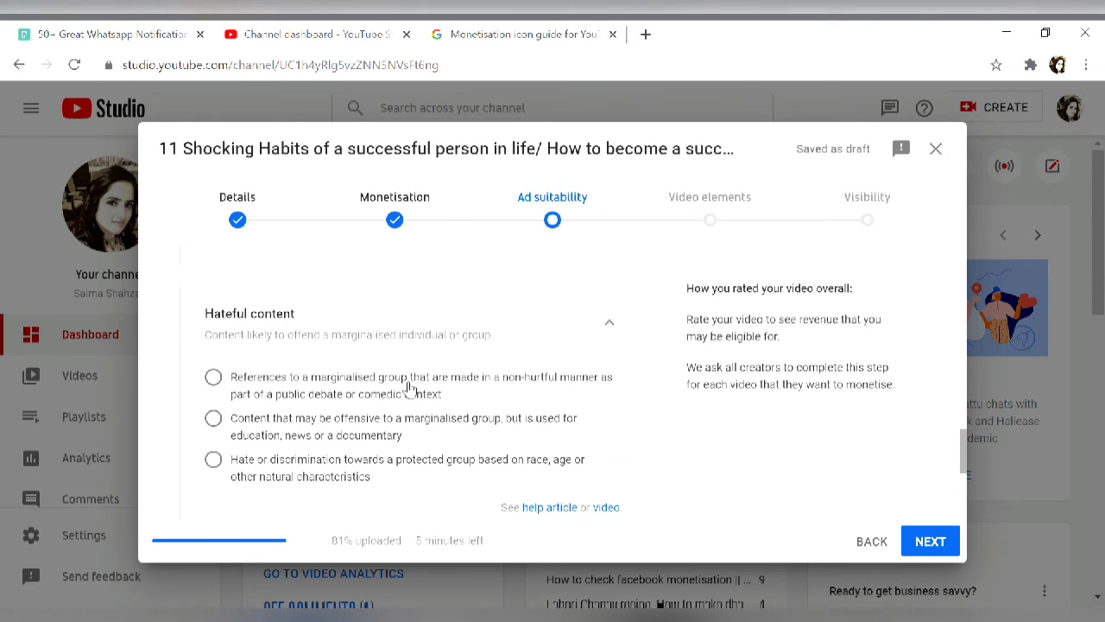
{"action": "left_click", "coordinate": [623, 326]}
Preview and collapse the Firearms-related content and Sensitive issues rating options.
{"action": "scroll", "coordinate": [349, 415], "scroll_direction": "down", "scroll_amount": 1}
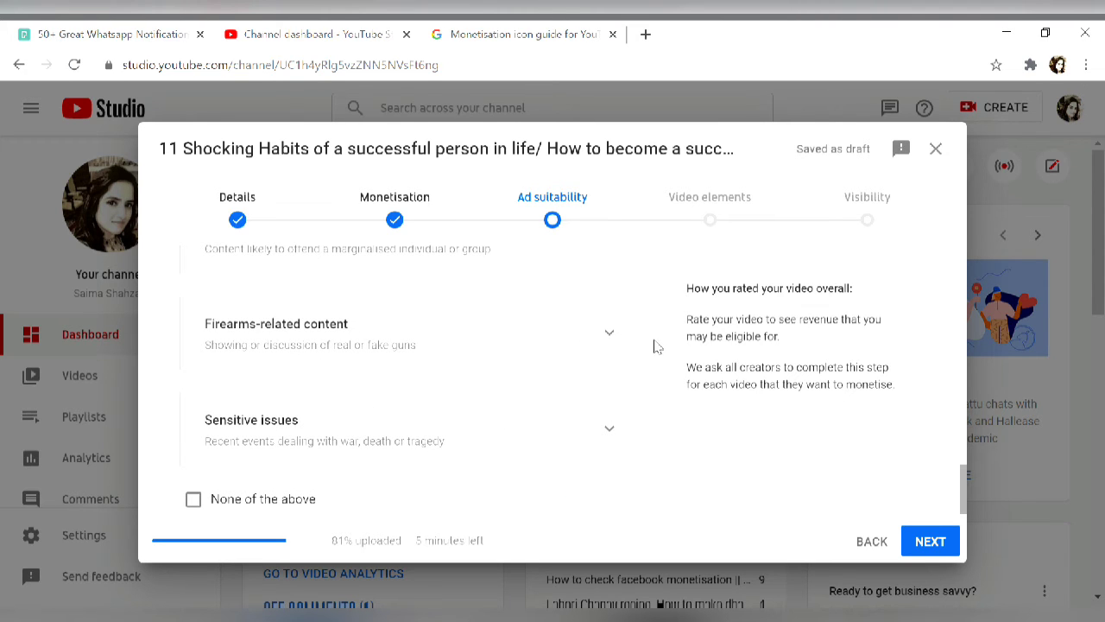
{"action": "left_click", "coordinate": [609, 335]}
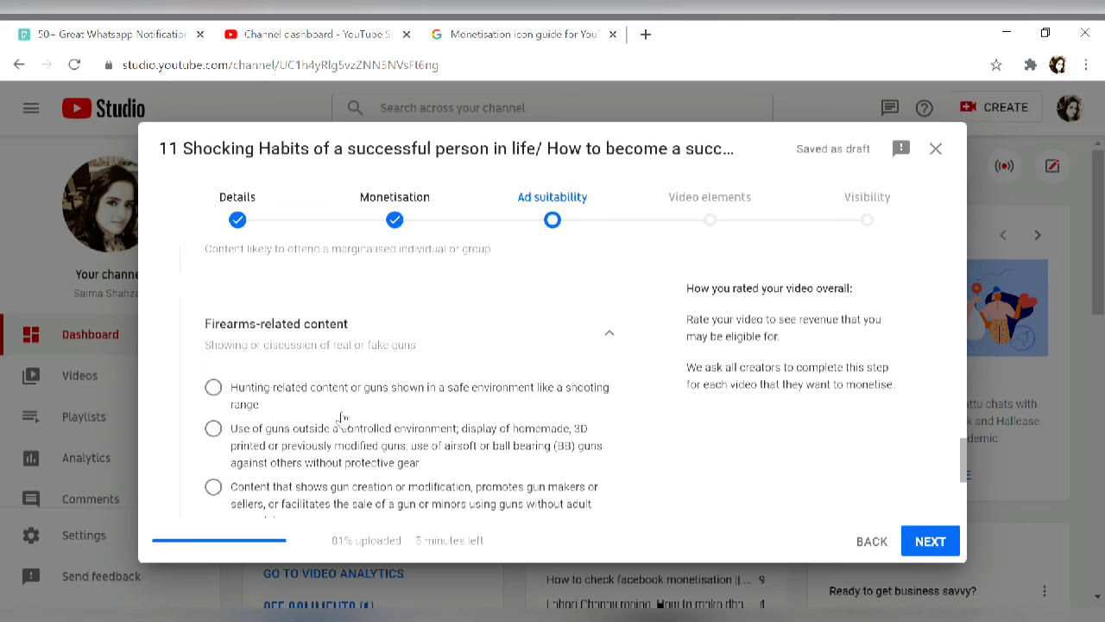
{"action": "left_click", "coordinate": [609, 335]}
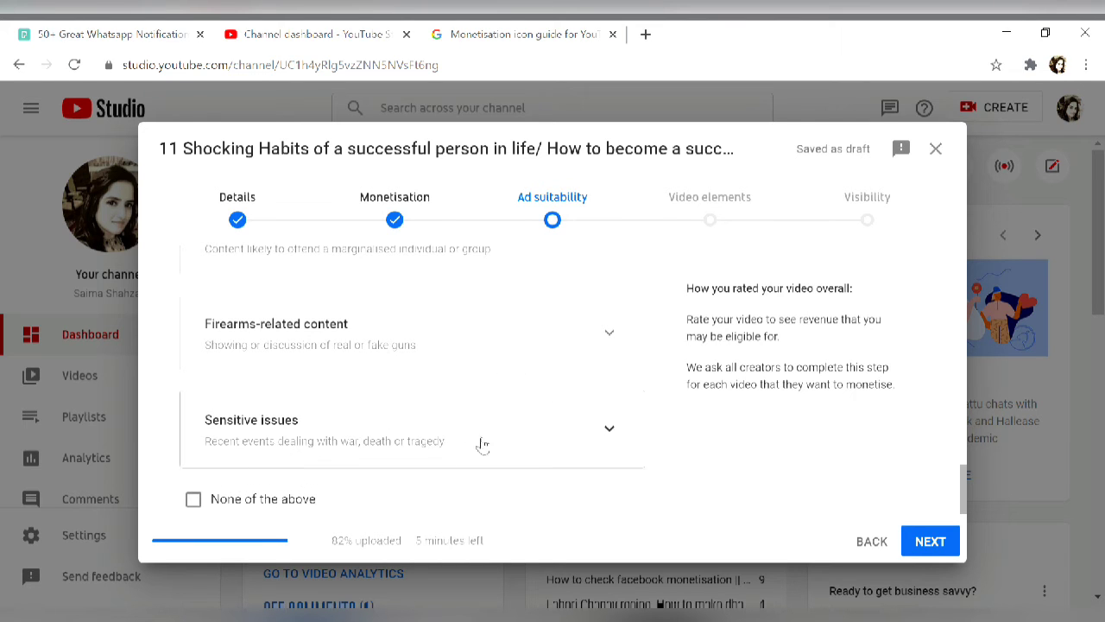
{"action": "left_click", "coordinate": [614, 432]}
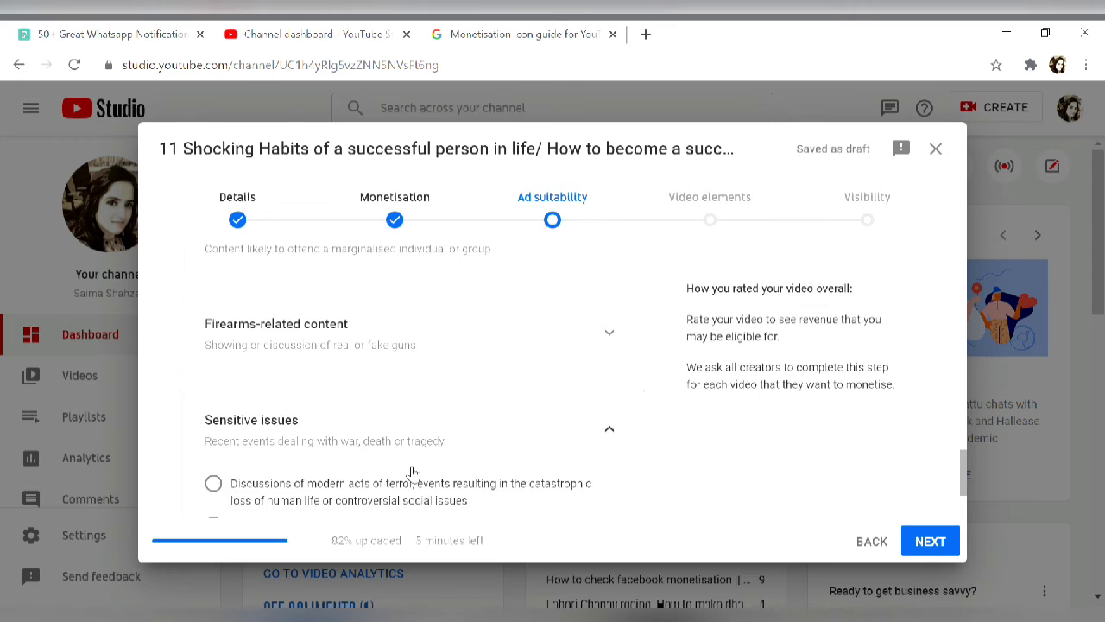
{"action": "scroll", "coordinate": [412, 473], "scroll_direction": "down", "scroll_amount": 1}
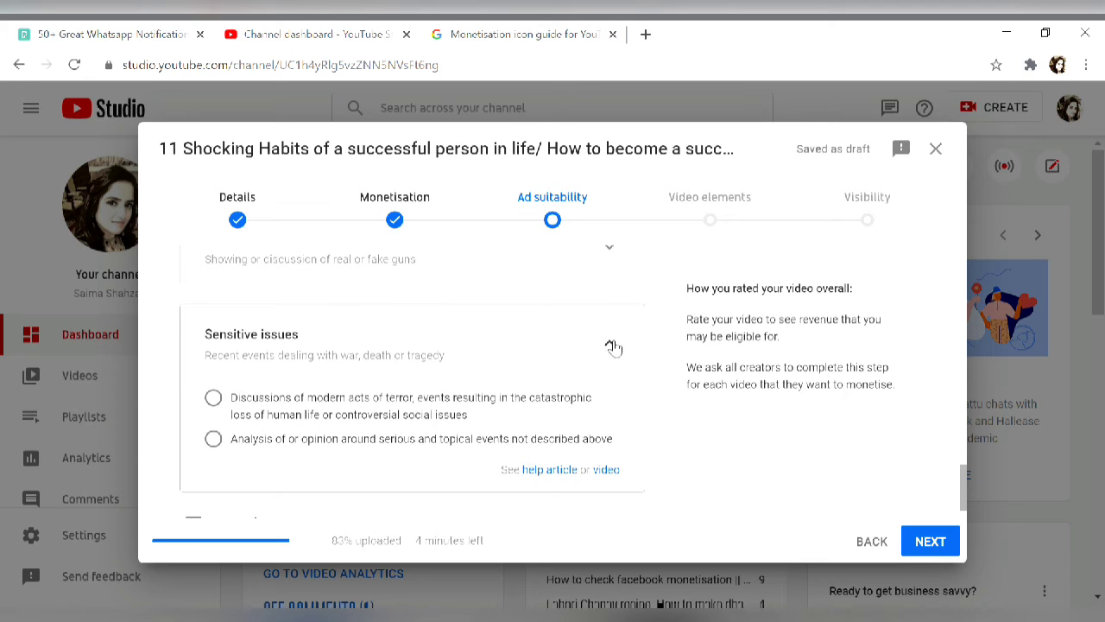
{"action": "left_click", "coordinate": [614, 344]}
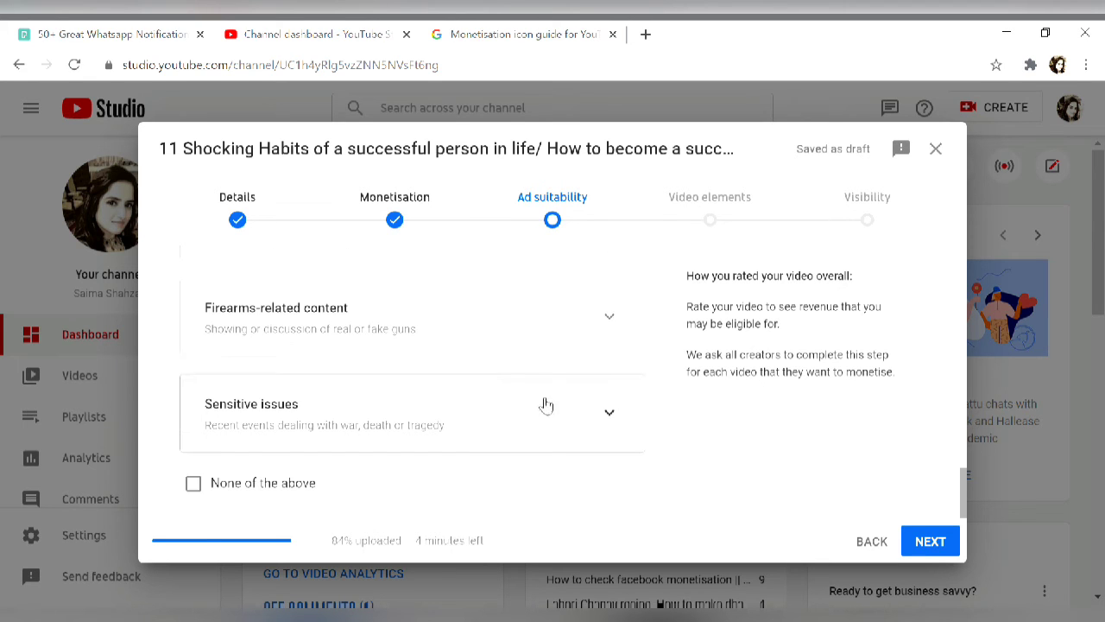
Tick 'None of the above' so every ad suitability category is rated None.
{"action": "scroll", "coordinate": [291, 389], "scroll_direction": "up", "scroll_amount": 1}
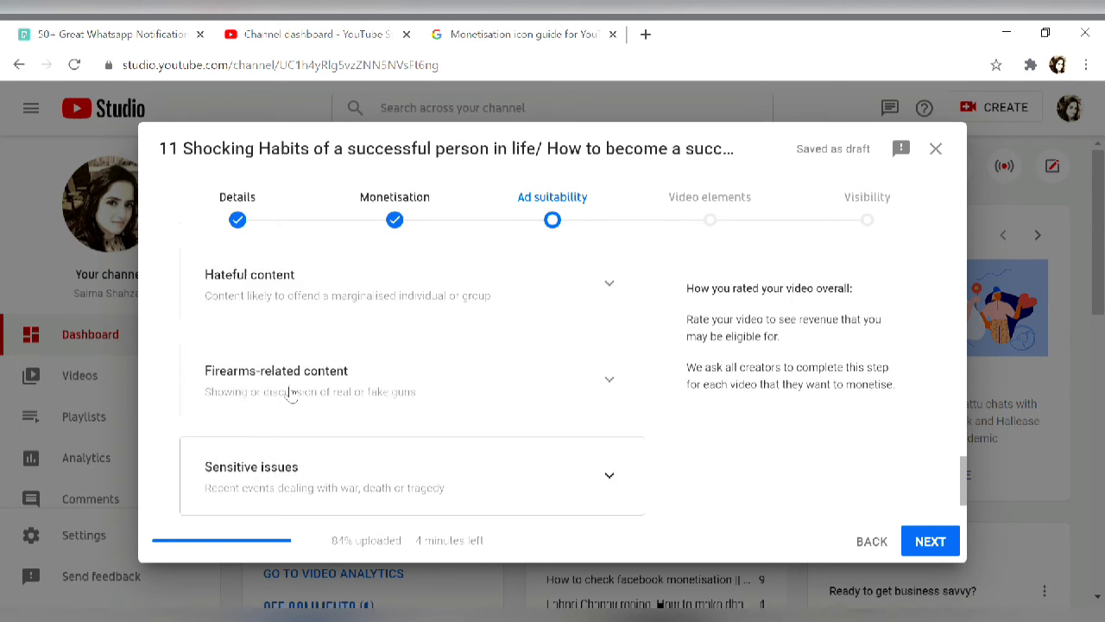
{"action": "scroll", "coordinate": [290, 394], "scroll_direction": "up", "scroll_amount": 2}
{"action": "scroll", "coordinate": [291, 394], "scroll_direction": "up", "scroll_amount": 1}
{"action": "scroll", "coordinate": [291, 394], "scroll_direction": "up", "scroll_amount": 1}
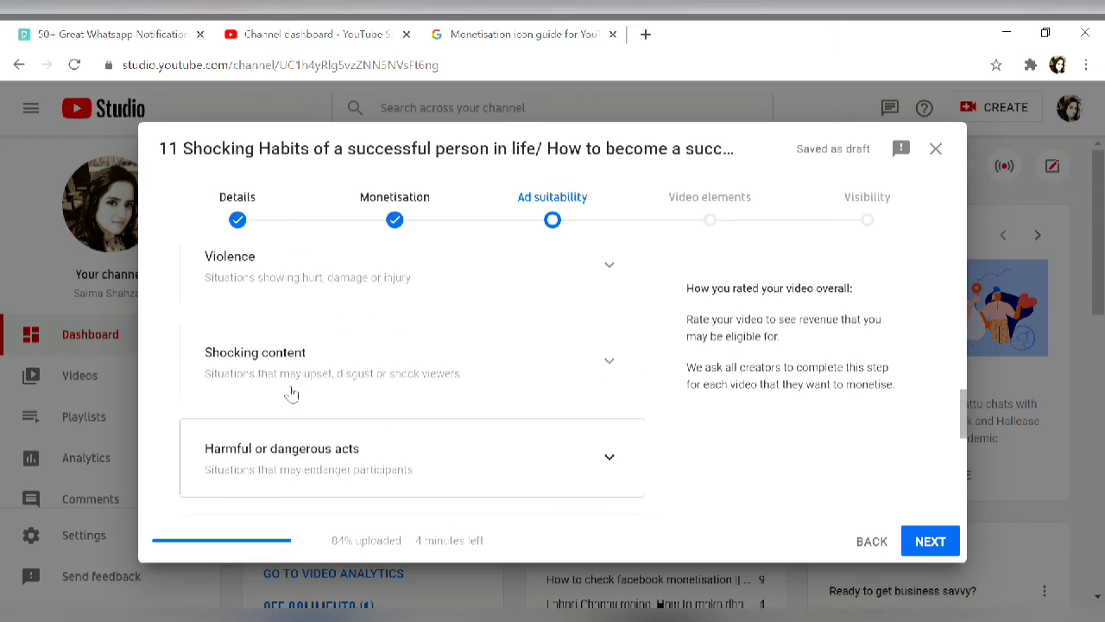
{"action": "scroll", "coordinate": [291, 394], "scroll_direction": "up", "scroll_amount": 1}
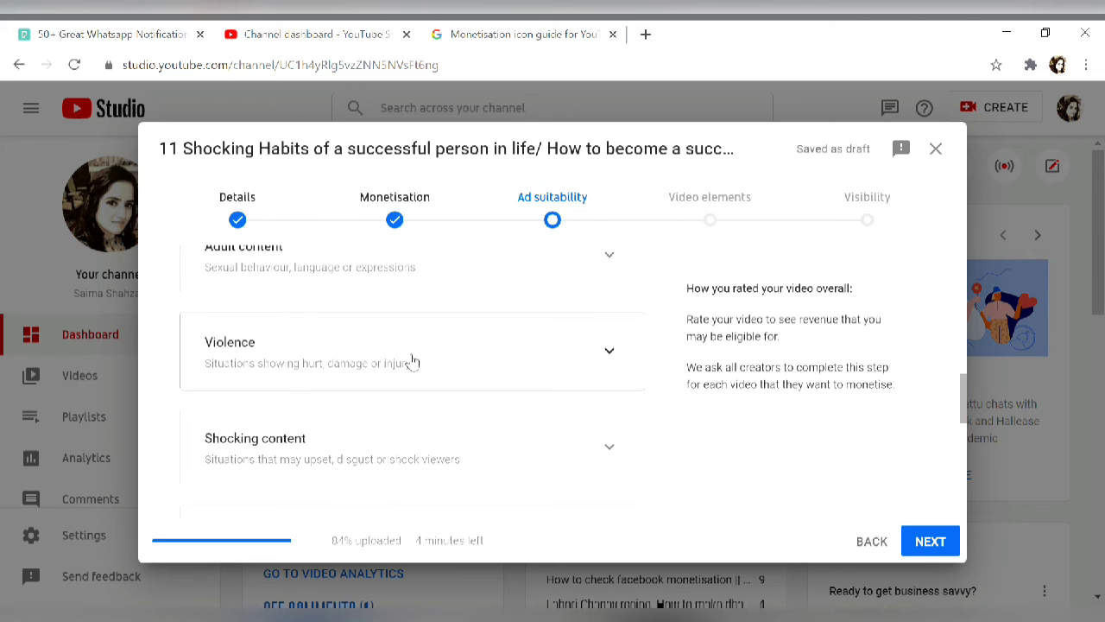
{"action": "scroll", "coordinate": [412, 362], "scroll_direction": "down", "scroll_amount": 1}
{"action": "scroll", "coordinate": [412, 362], "scroll_direction": "down", "scroll_amount": 2}
{"action": "scroll", "coordinate": [412, 362], "scroll_direction": "down", "scroll_amount": 1}
{"action": "scroll", "coordinate": [412, 362], "scroll_direction": "down", "scroll_amount": 2}
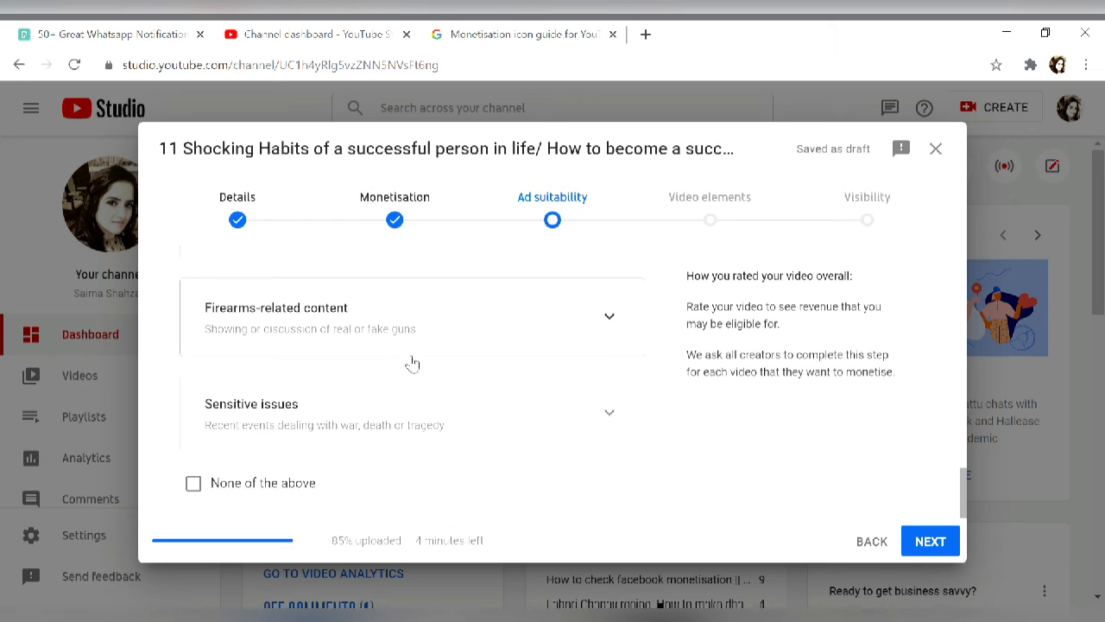
{"action": "left_click", "coordinate": [193, 484]}
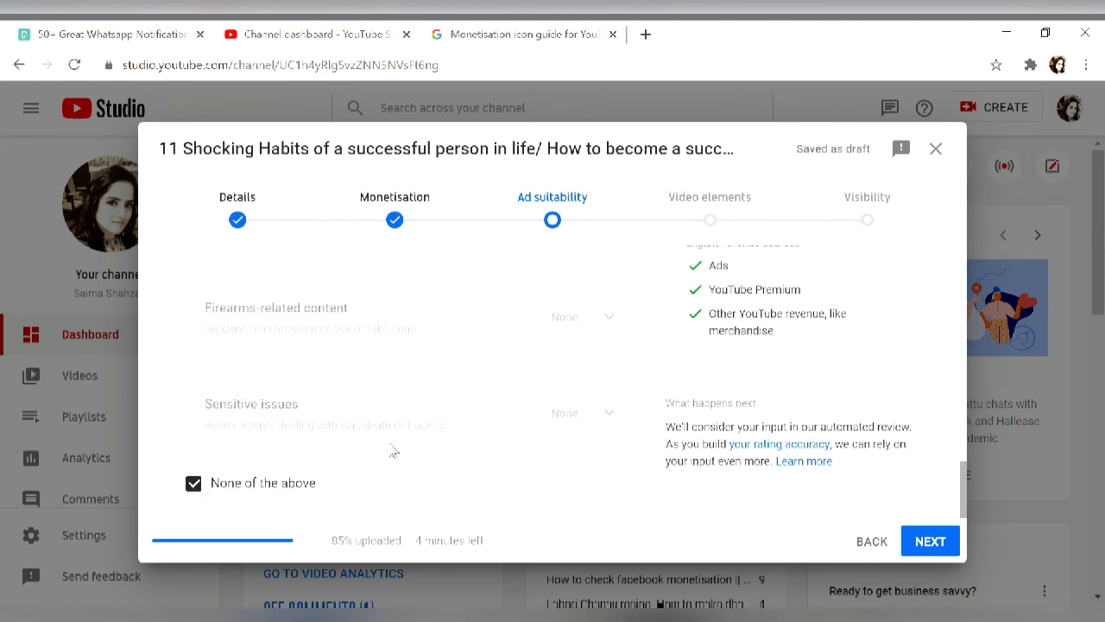
Review the overall 'Safe for ads' rating and the Ads, YouTube Premium and merchandise revenue sources.
{"action": "scroll", "coordinate": [567, 402], "scroll_direction": "up", "scroll_amount": 1}
{"action": "scroll", "coordinate": [567, 403], "scroll_direction": "up", "scroll_amount": 1}
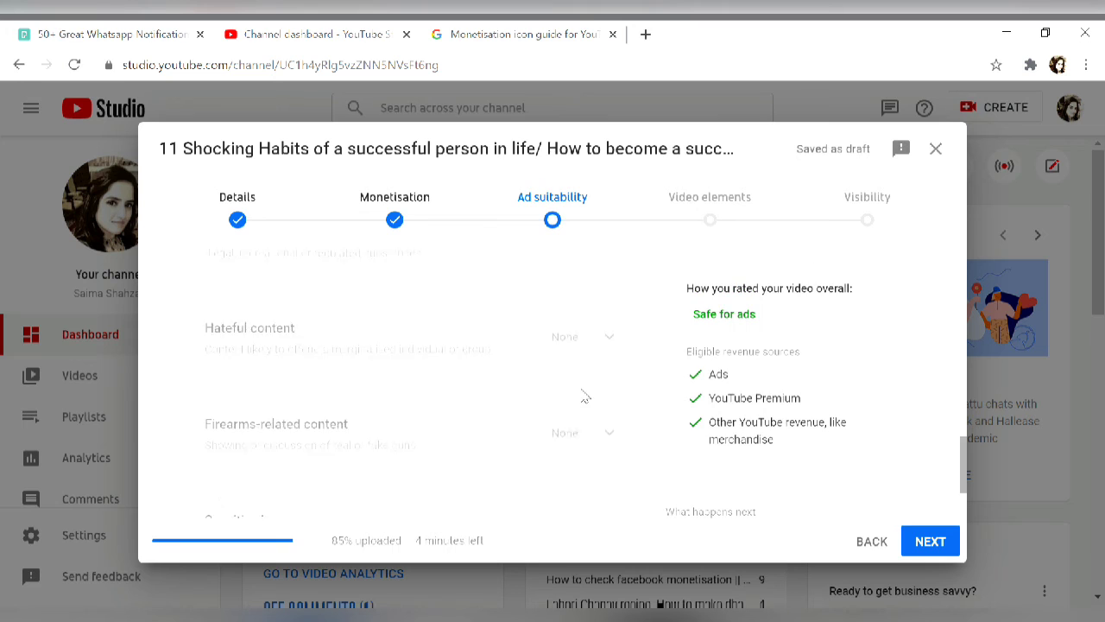
{"action": "left_click_drag", "start_coordinate": [686, 290], "coordinate": [879, 297]}
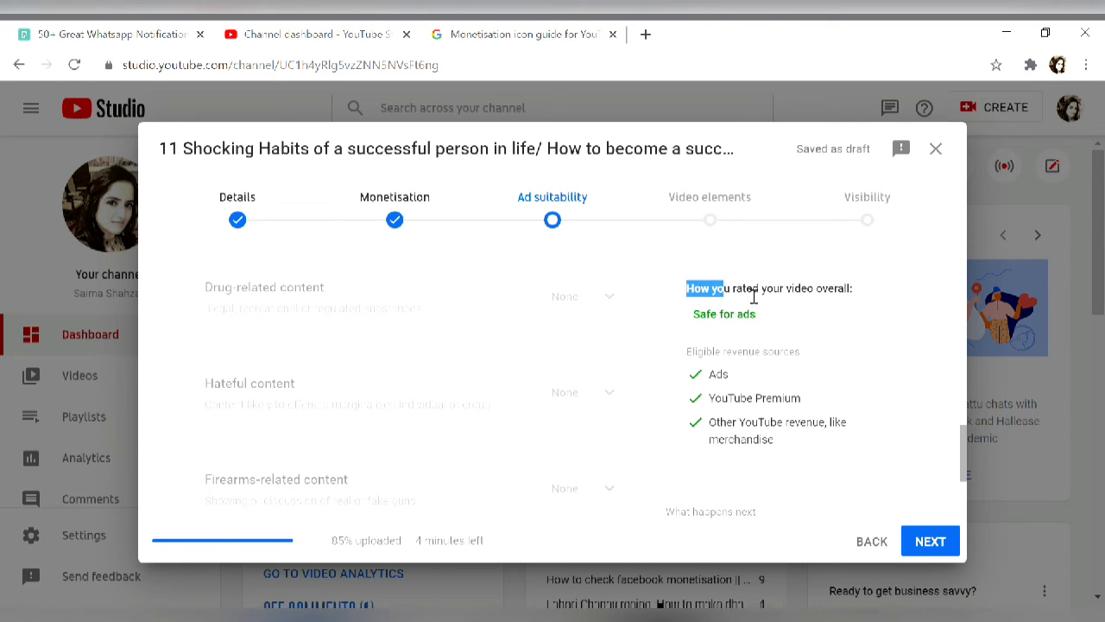
{"action": "left_click", "coordinate": [879, 298]}
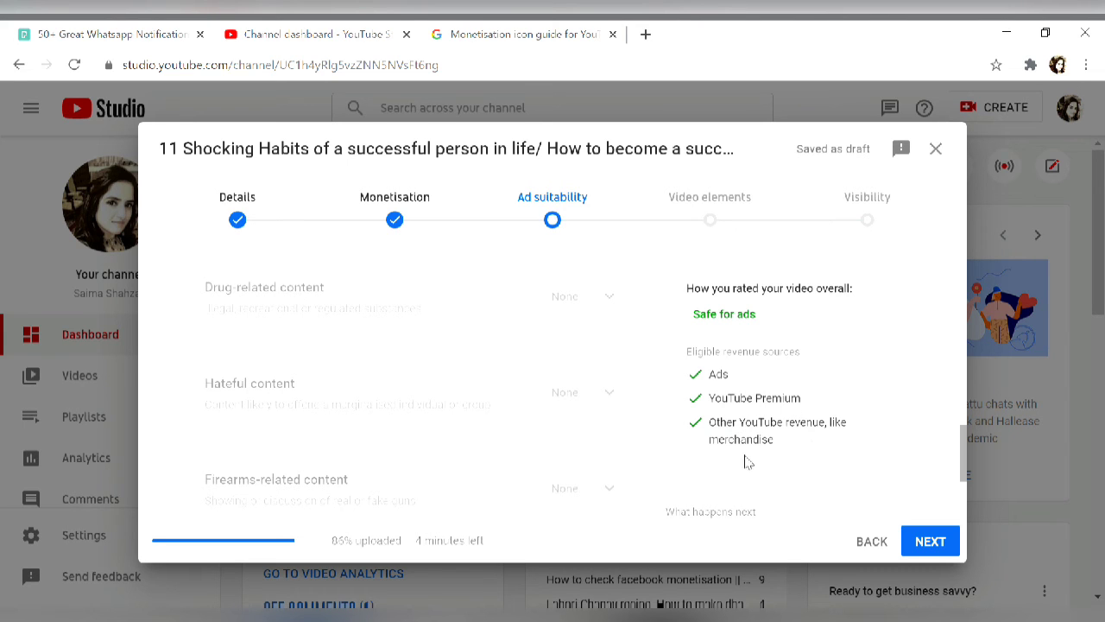
{"action": "scroll", "coordinate": [751, 464], "scroll_direction": "down", "scroll_amount": 2}
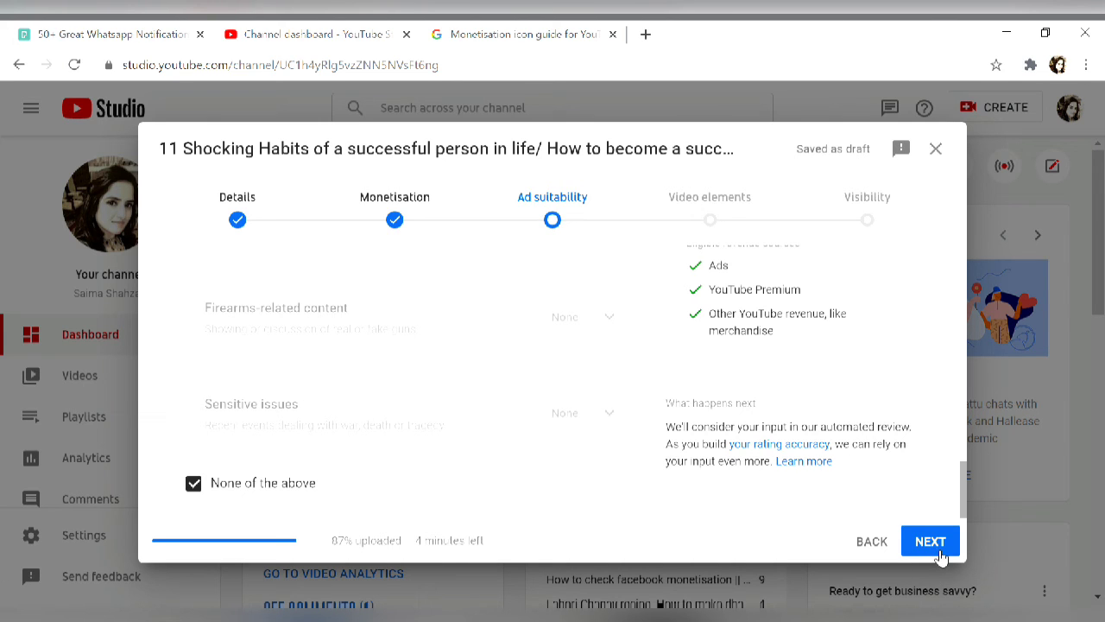
{"action": "scroll", "coordinate": [697, 423], "scroll_direction": "up", "scroll_amount": 1}
{"action": "scroll", "coordinate": [691, 423], "scroll_direction": "up", "scroll_amount": 1}
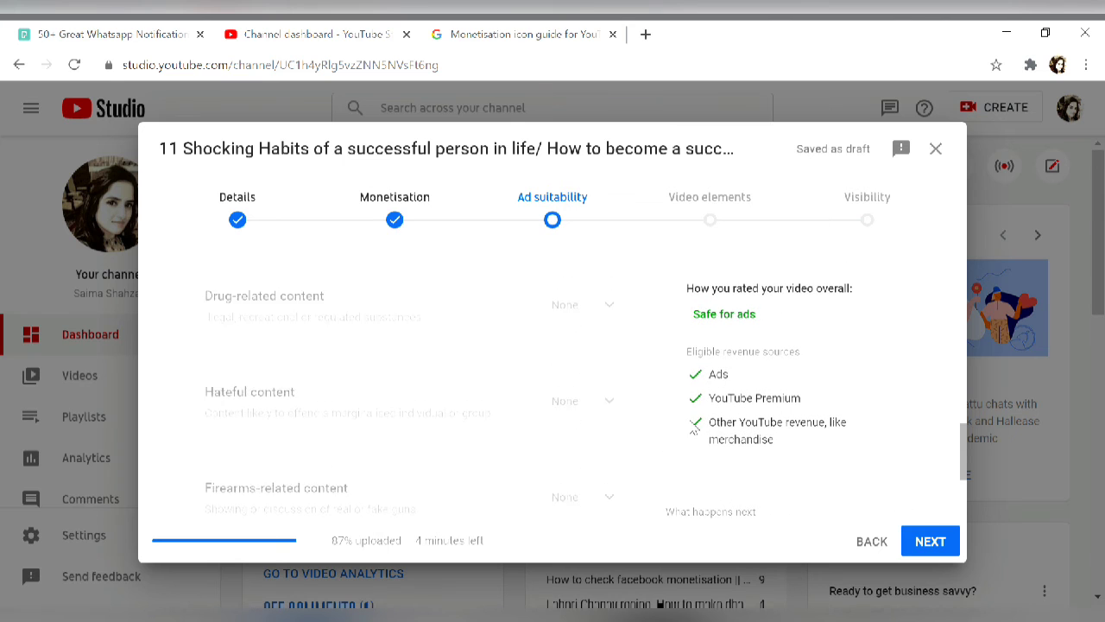
{"action": "scroll", "coordinate": [682, 422], "scroll_direction": "up", "scroll_amount": 1}
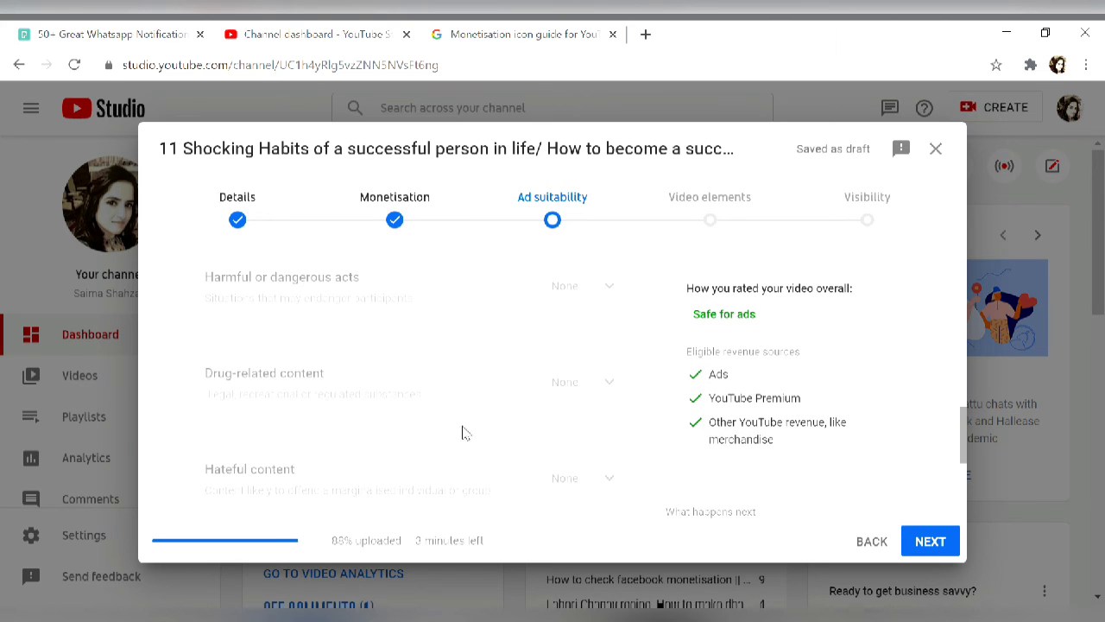
{"action": "scroll", "coordinate": [363, 400], "scroll_direction": "up", "scroll_amount": 1}
{"action": "scroll", "coordinate": [363, 399], "scroll_direction": "up", "scroll_amount": 1}
{"action": "scroll", "coordinate": [363, 400], "scroll_direction": "up", "scroll_amount": 1}
{"action": "scroll", "coordinate": [362, 400], "scroll_direction": "up", "scroll_amount": 1}
{"action": "scroll", "coordinate": [363, 398], "scroll_direction": "up", "scroll_amount": 1}
{"action": "scroll", "coordinate": [363, 397], "scroll_direction": "up", "scroll_amount": 1}
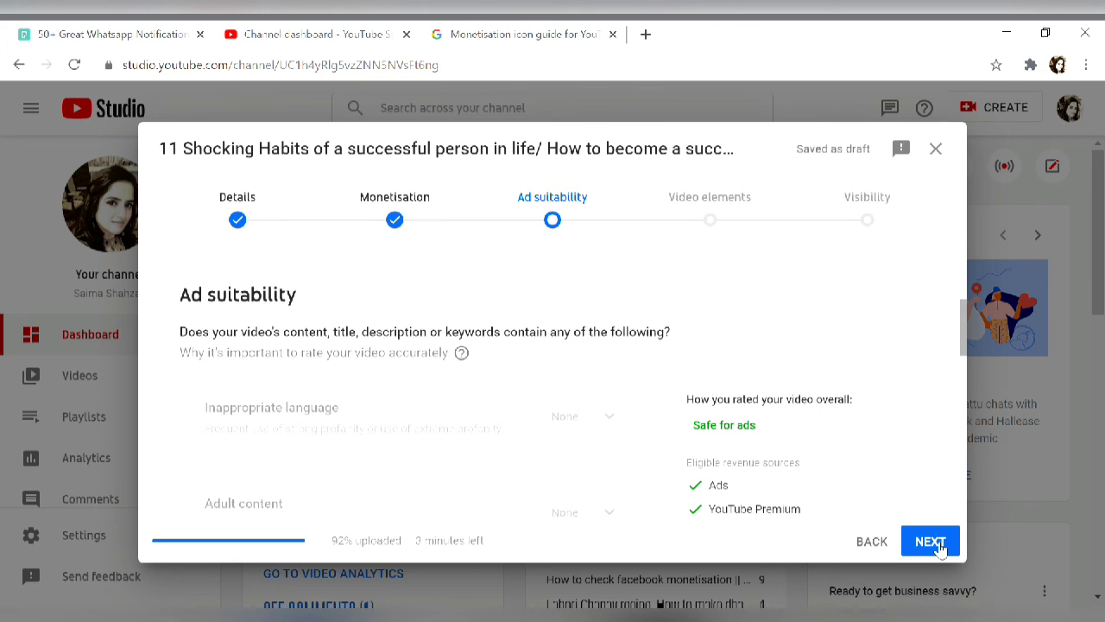
Advance the upload to the Video elements step.
{"action": "scroll", "coordinate": [826, 488], "scroll_direction": "down", "scroll_amount": 1}
{"action": "scroll", "coordinate": [826, 489], "scroll_direction": "down", "scroll_amount": 1}
{"action": "scroll", "coordinate": [829, 489], "scroll_direction": "down", "scroll_amount": 1}
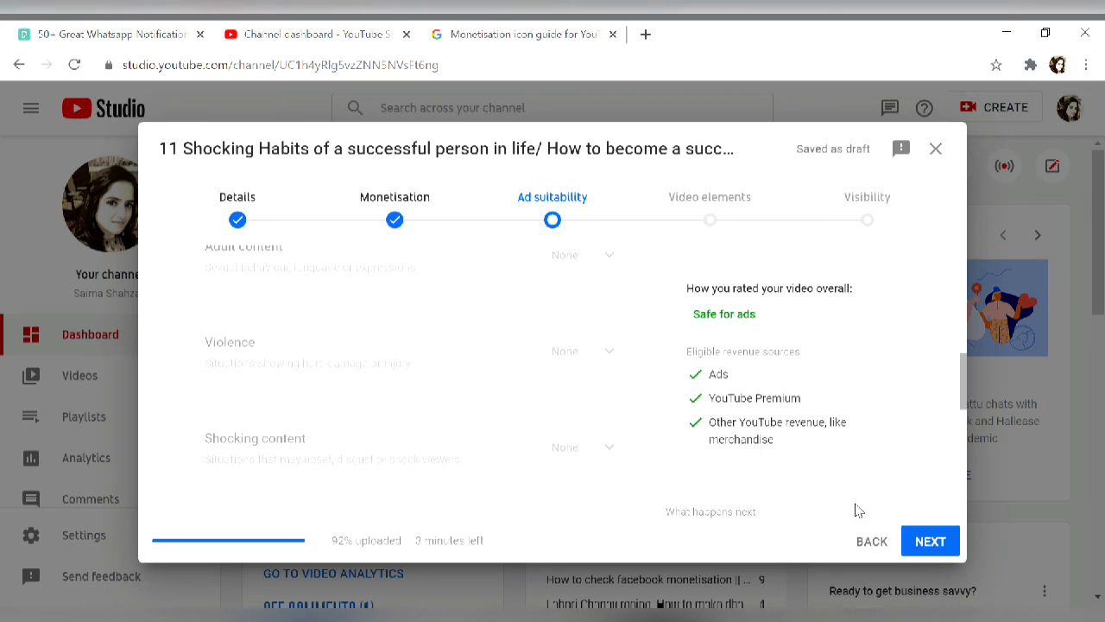
{"action": "left_click", "coordinate": [930, 541]}
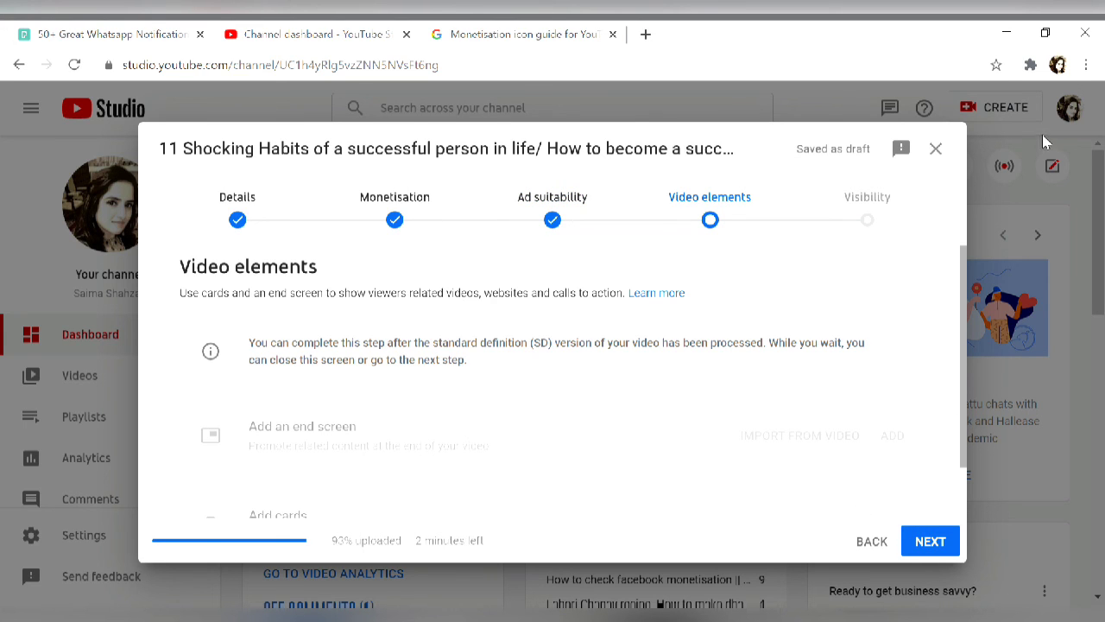